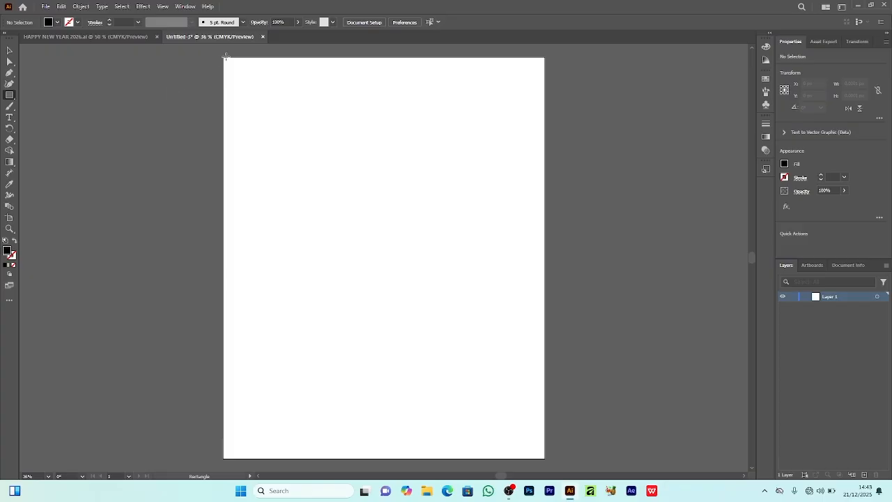
Step: Draw a black rectangle of about 1081 by 1350 px covering the whole artboard and lock it
{"action": "mouse_move", "coordinate": [223, 58]}
{"action": "left_mouse_down"}
{"action": "mouse_move", "coordinate": [443, 307]}
{"action": "mouse_move", "coordinate": [545, 459]}
{"action": "left_mouse_up"}
{"action": "left_click", "coordinate": [9, 50]}
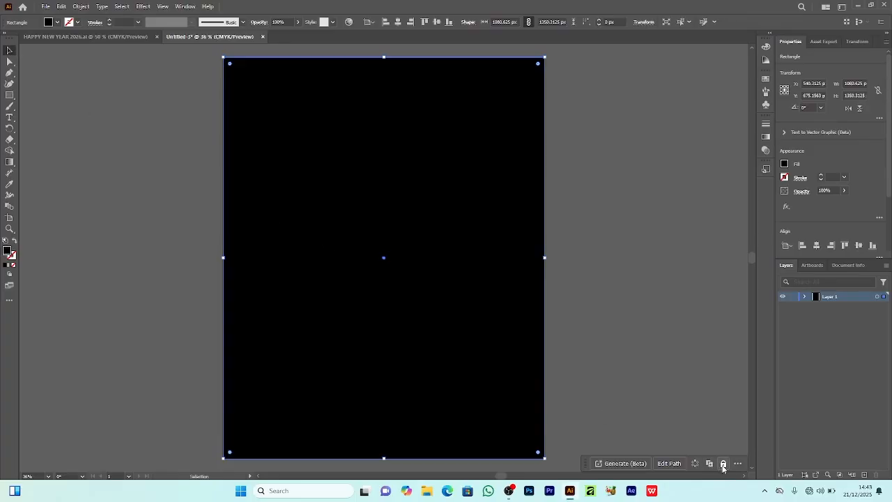
{"action": "left_click", "coordinate": [702, 431]}
Step: Place the typographic billboard design image from the Downloads folder over the artboard and lock it
{"action": "left_click", "coordinate": [45, 6]}
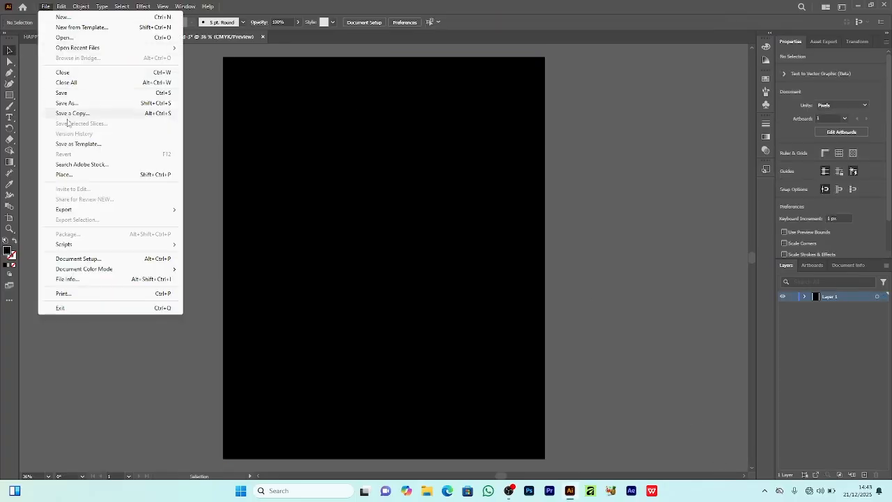
{"action": "left_click", "coordinate": [77, 176]}
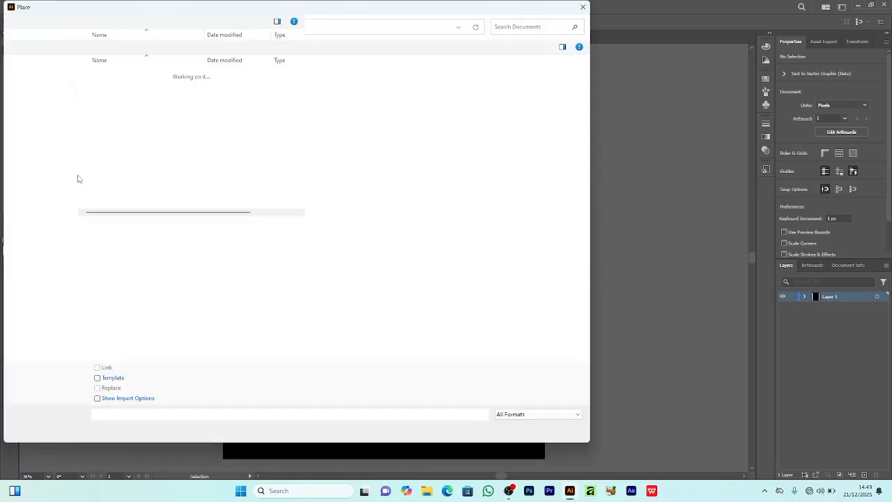
{"action": "left_click", "coordinate": [33, 140]}
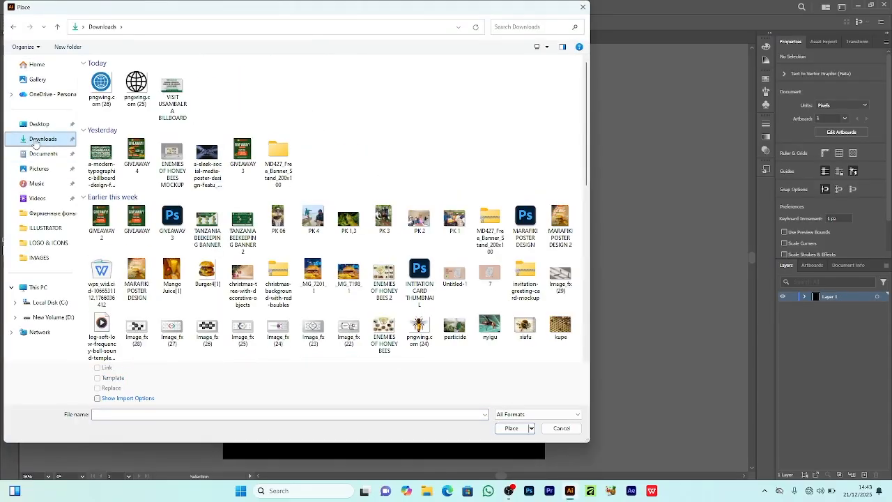
{"action": "left_click", "coordinate": [109, 160]}
{"action": "left_click", "coordinate": [516, 431]}
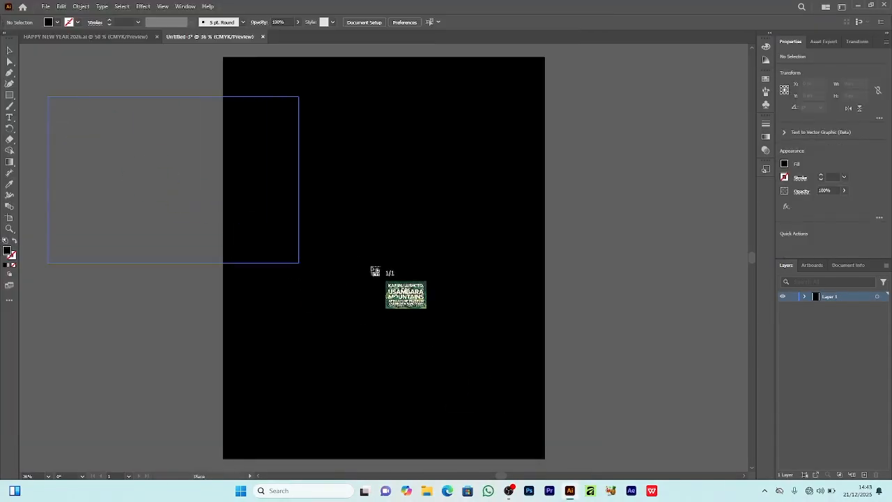
{"action": "left_click", "coordinate": [335, 260]}
{"action": "left_click", "coordinate": [805, 296]}
{"action": "left_click", "coordinate": [792, 306]}
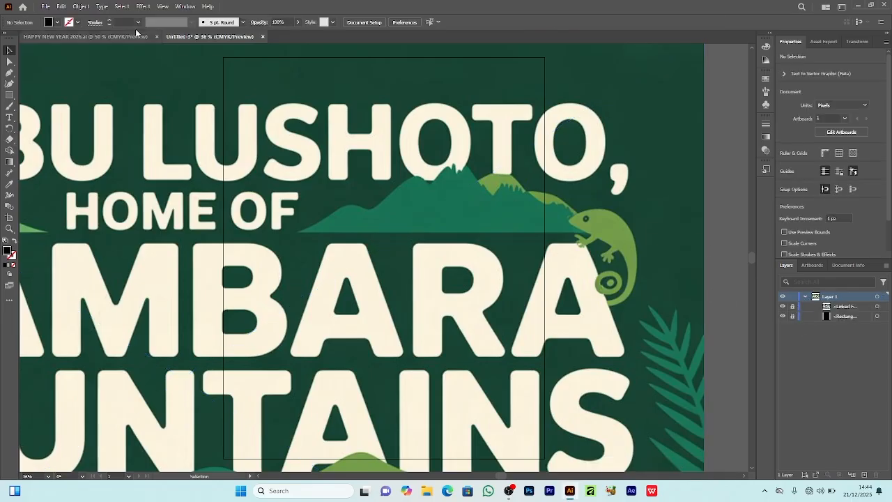
Step: Set the drawing defaults to no fill and a yellow stroke of 2 pt
{"action": "left_click", "coordinate": [56, 22]}
{"action": "left_click", "coordinate": [7, 41]}
{"action": "left_click", "coordinate": [73, 23]}
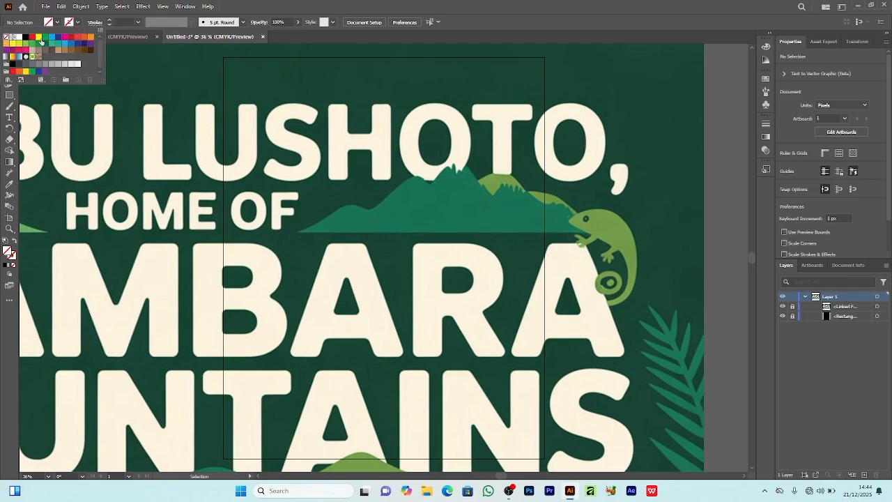
{"action": "left_click", "coordinate": [38, 41]}
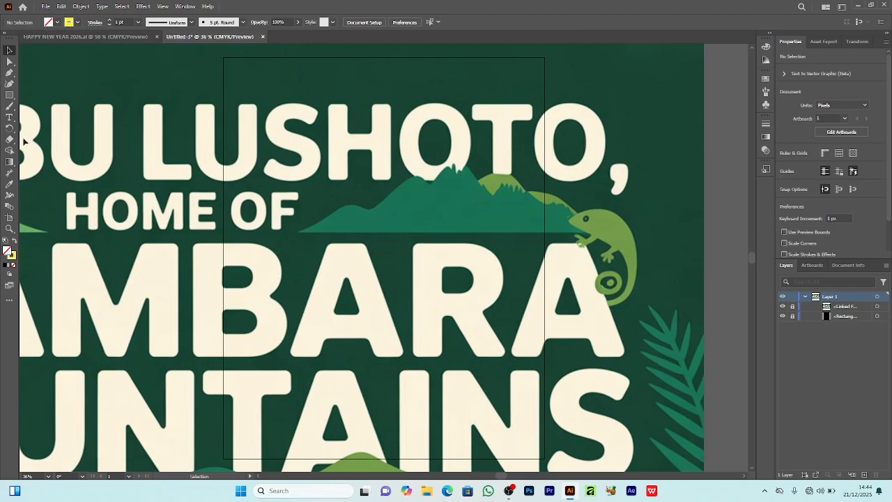
{"action": "left_click", "coordinate": [108, 20]}
Step: Trace the dark green mountain beside the chameleon with the Pen tool as a closed path, including its jagged peaks and flat base
{"action": "left_click", "coordinate": [9, 72]}
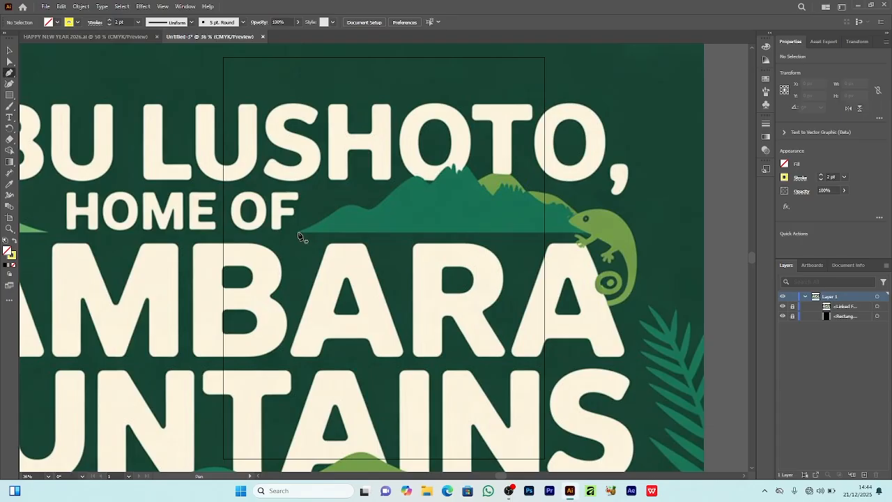
{"action": "left_click", "coordinate": [299, 231]}
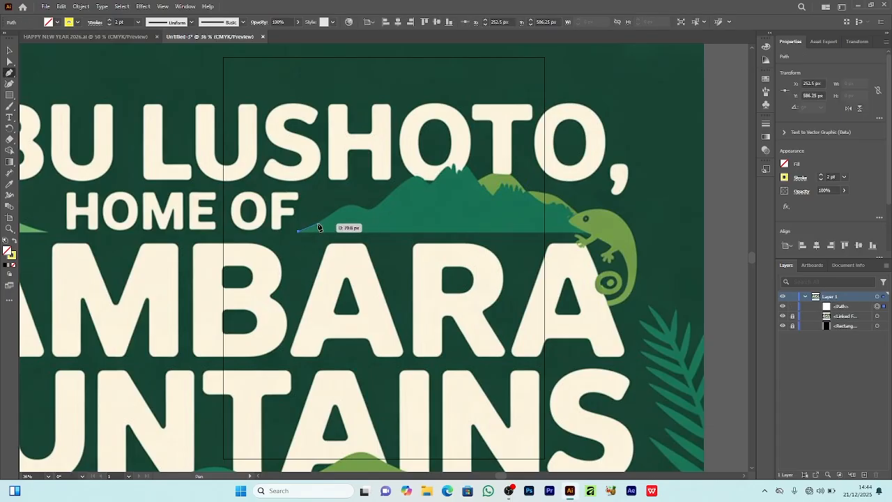
{"action": "left_click", "coordinate": [318, 224]}
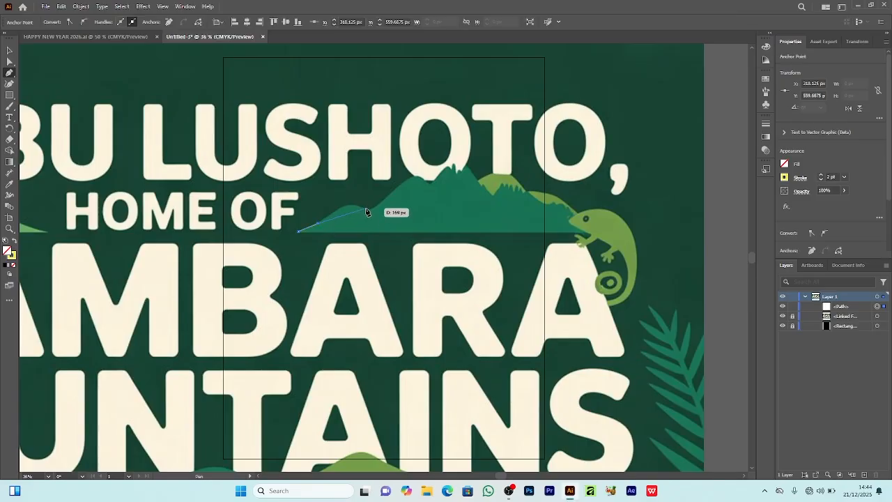
{"action": "left_click", "coordinate": [363, 207]}
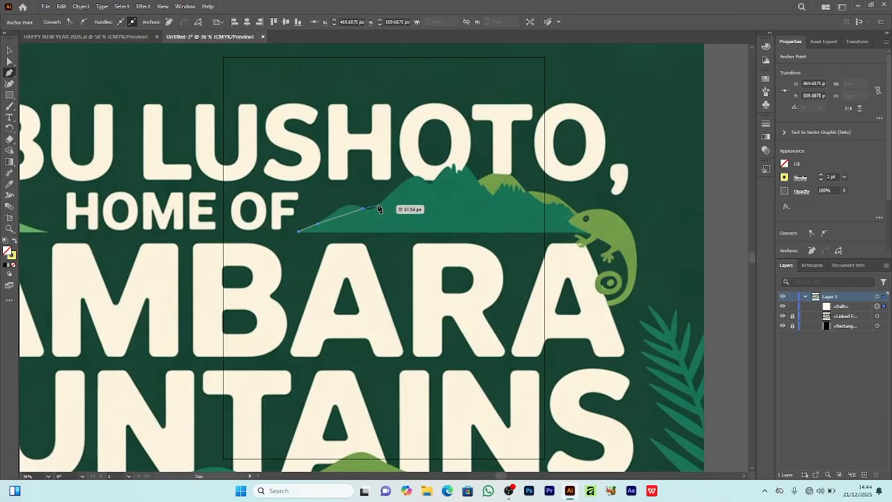
{"action": "left_click", "coordinate": [378, 206]}
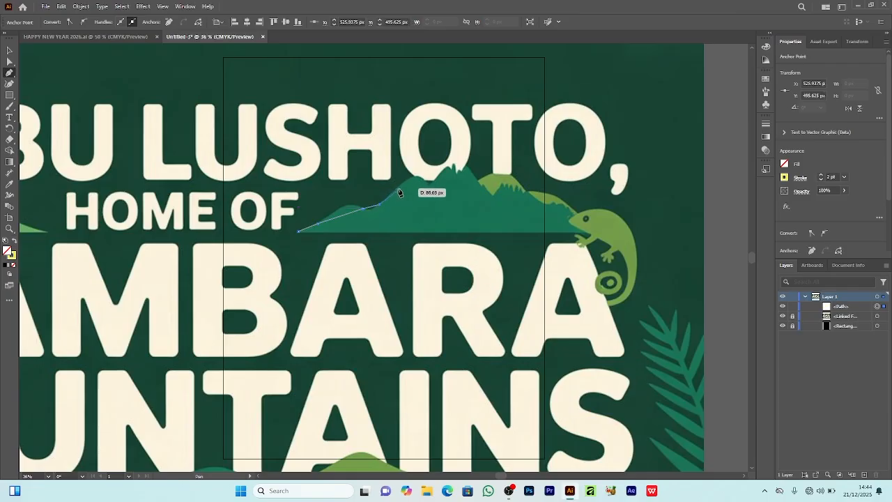
{"action": "left_click", "coordinate": [394, 189]}
{"action": "left_click", "coordinate": [432, 183]}
{"action": "left_click", "coordinate": [450, 166]}
{"action": "left_click", "coordinate": [455, 167]}
{"action": "left_click", "coordinate": [456, 174]}
{"action": "left_click", "coordinate": [459, 168]}
{"action": "left_click", "coordinate": [459, 173]}
{"action": "left_click", "coordinate": [464, 163]}
{"action": "left_click", "coordinate": [482, 187]}
{"action": "left_click", "coordinate": [482, 179]}
{"action": "left_click", "coordinate": [494, 197]}
{"action": "left_click", "coordinate": [501, 183]}
{"action": "left_click", "coordinate": [506, 188]}
{"action": "left_click", "coordinate": [510, 180]}
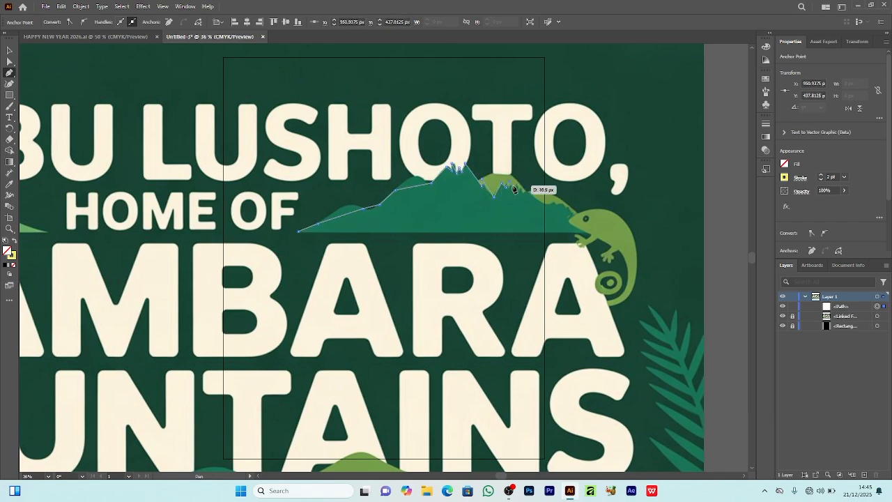
{"action": "left_click", "coordinate": [516, 189]}
{"action": "left_click", "coordinate": [515, 182]}
{"action": "left_click", "coordinate": [526, 193]}
{"action": "left_click", "coordinate": [526, 184]}
{"action": "left_click", "coordinate": [544, 204]}
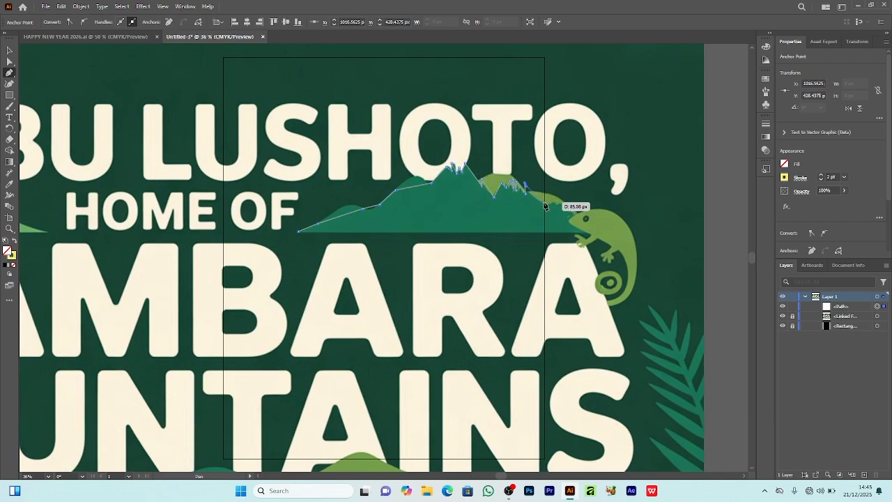
{"action": "left_click", "coordinate": [561, 207]}
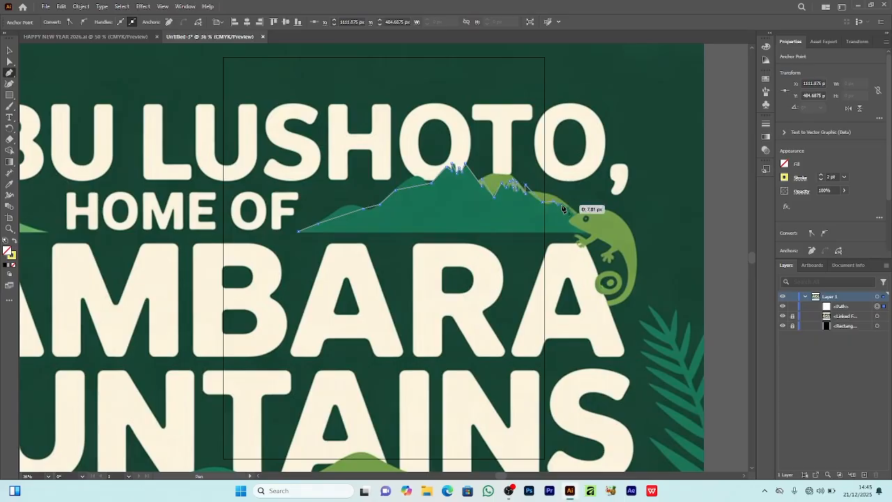
{"action": "left_click", "coordinate": [592, 231]}
{"action": "left_click", "coordinate": [299, 231]}
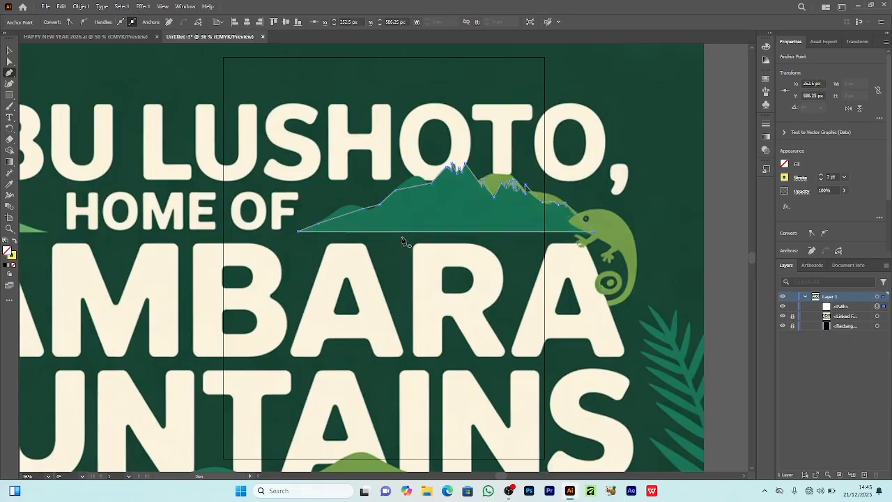
Step: Curve the left slope and main summit of the traced outline with the Curvature tool to match the mountain in the image
{"action": "scroll", "coordinate": [398, 250], "scroll_direction": "up", "scroll_amount": 7}
{"action": "key", "text": "ctrl+plus"}
{"action": "key", "text": "ctrl+plus"}
{"action": "left_click_drag", "start_coordinate": [495, 476], "coordinate": [520, 478]}
{"action": "left_click", "coordinate": [9, 84]}
{"action": "left_click", "coordinate": [501, 478]}
{"action": "left_click_drag", "start_coordinate": [133, 230], "coordinate": [150, 211]}
{"action": "left_click", "coordinate": [114, 230]}
{"action": "left_click", "coordinate": [194, 216]}
{"action": "left_click_drag", "start_coordinate": [273, 174], "coordinate": [344, 129]}
{"action": "left_click", "coordinate": [246, 171]}
{"action": "left_click", "coordinate": [318, 156]}
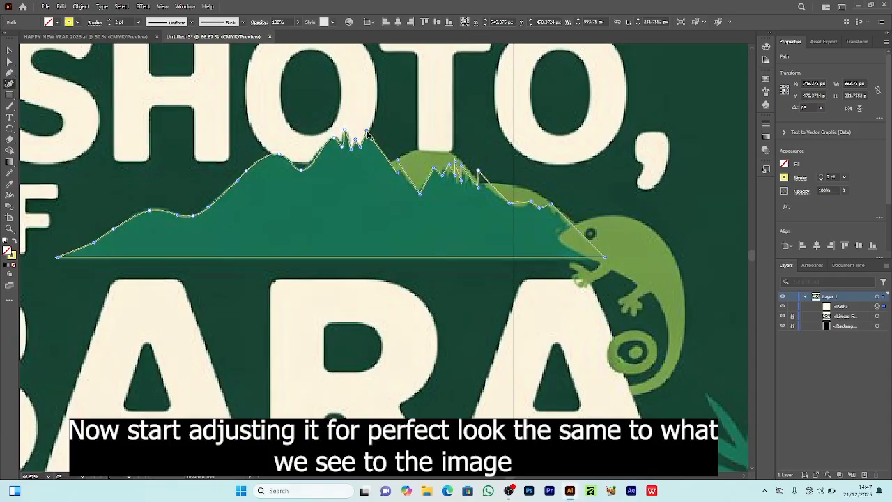
Step: Adjust the anchor points along the small jagged peaks and the right slope so the outline follows the mountain in the image
{"action": "left_click_drag", "start_coordinate": [398, 160], "coordinate": [473, 184]}
{"action": "left_click", "coordinate": [477, 184]}
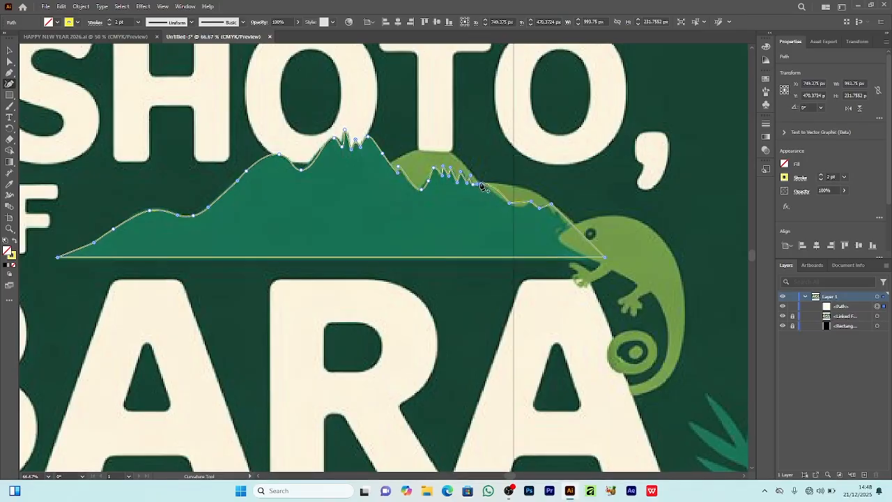
{"action": "left_click_drag", "start_coordinate": [476, 184], "coordinate": [480, 181]}
{"action": "left_click_drag", "start_coordinate": [515, 203], "coordinate": [495, 193]}
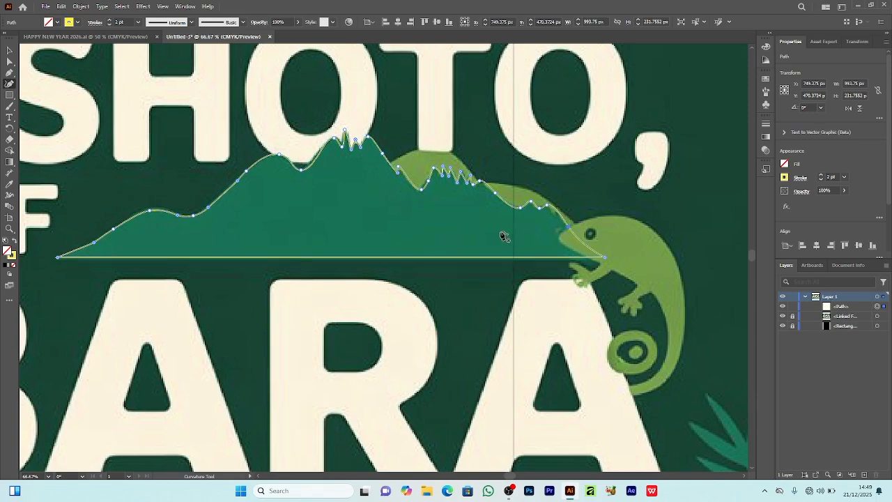
Step: Fill the traced mountain with green and remove its stroke
{"action": "left_click", "coordinate": [9, 51]}
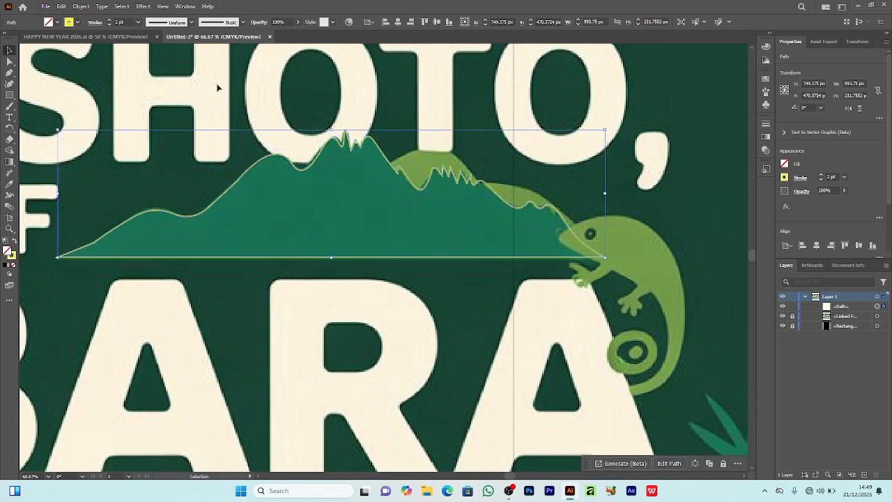
{"action": "left_click", "coordinate": [55, 21]}
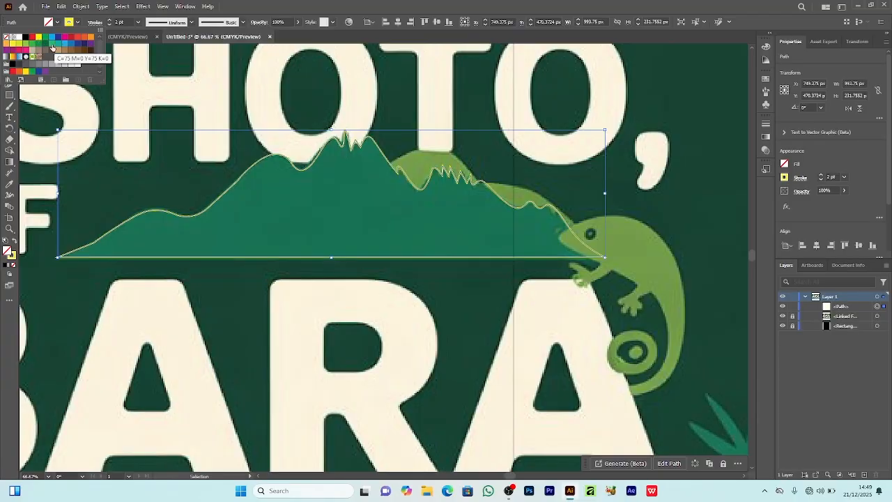
{"action": "left_click", "coordinate": [32, 47]}
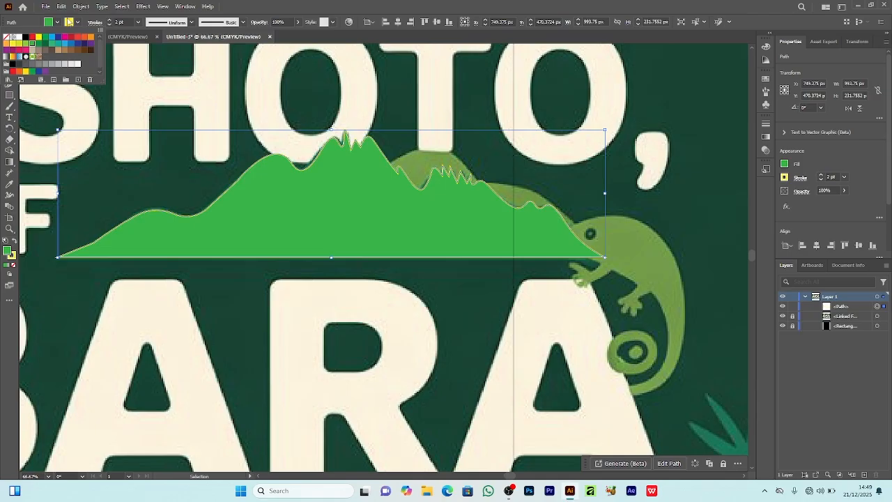
{"action": "left_click", "coordinate": [68, 25]}
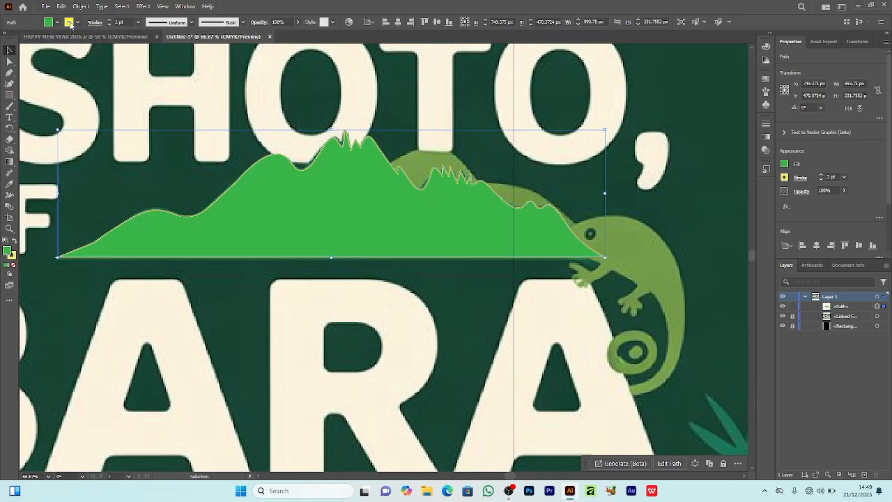
{"action": "left_click", "coordinate": [70, 24]}
{"action": "left_click", "coordinate": [7, 40]}
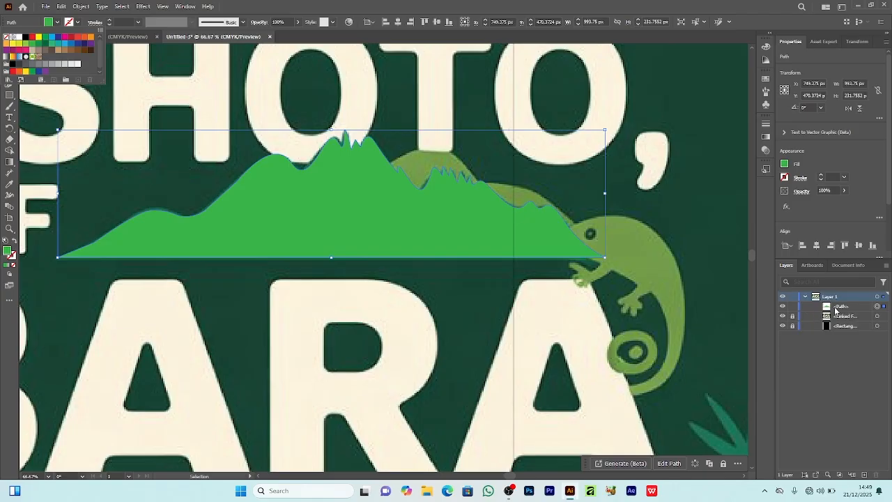
Step: Unlock the placed reference image and delete it
{"action": "left_click", "coordinate": [796, 317]}
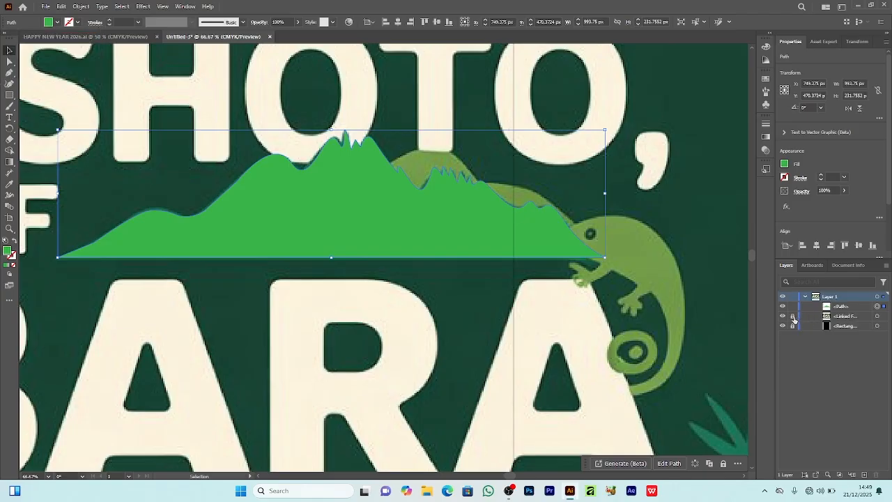
{"action": "left_click", "coordinate": [792, 318]}
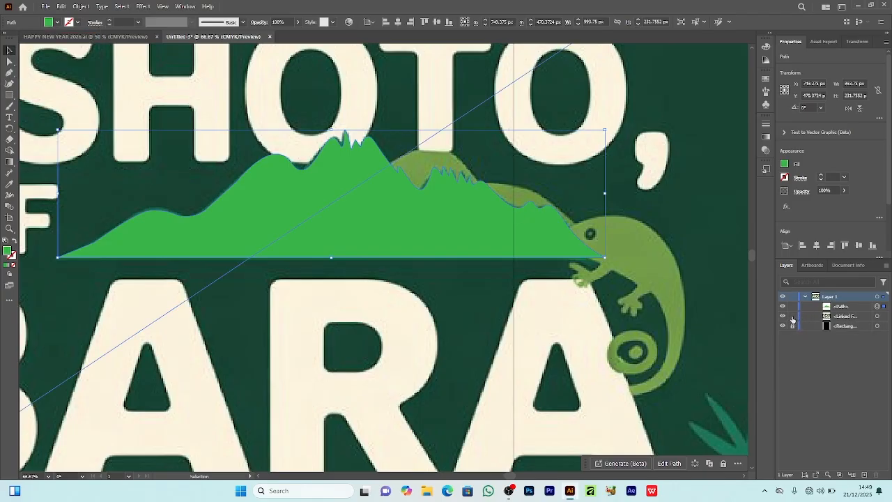
{"action": "left_click", "coordinate": [876, 318]}
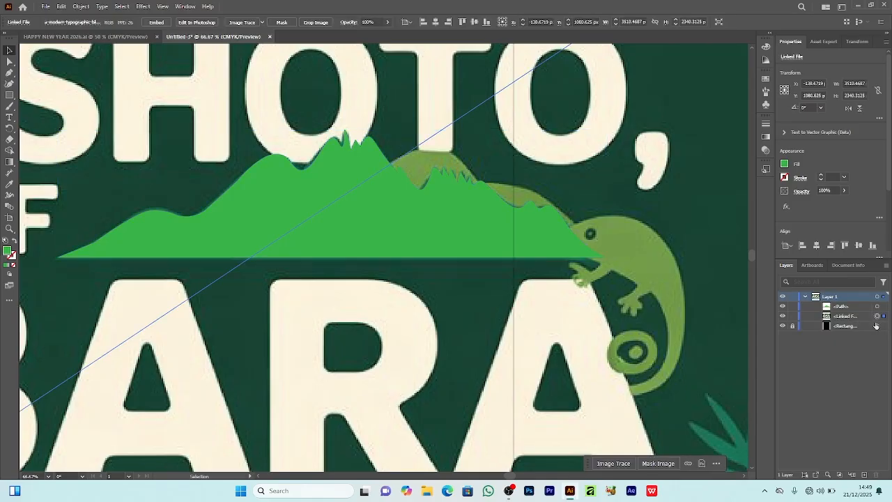
{"action": "key", "text": "Delete"}
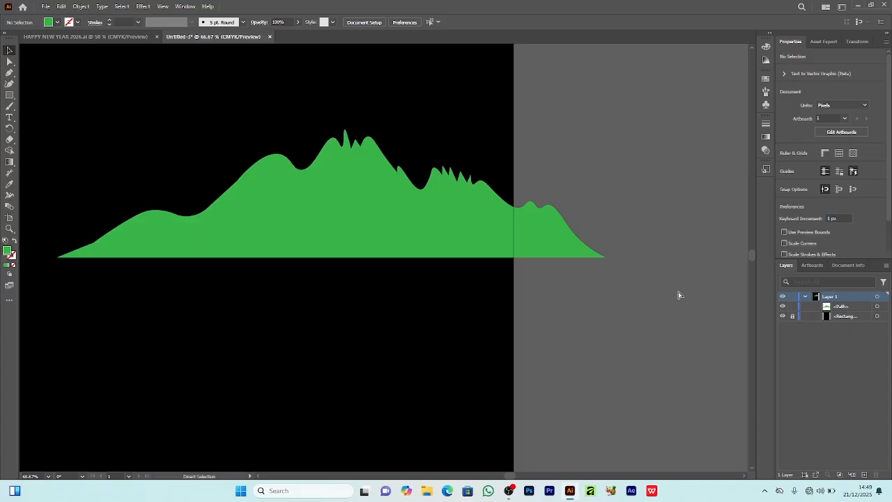
Step: Move the mountain to the horizontal centre of the artboard and enlarge it to span nearly the full artboard width
{"action": "key", "text": "ctrl+minus"}
{"action": "key", "text": "ctrl+minus"}
{"action": "key", "text": "ctrl+minus"}
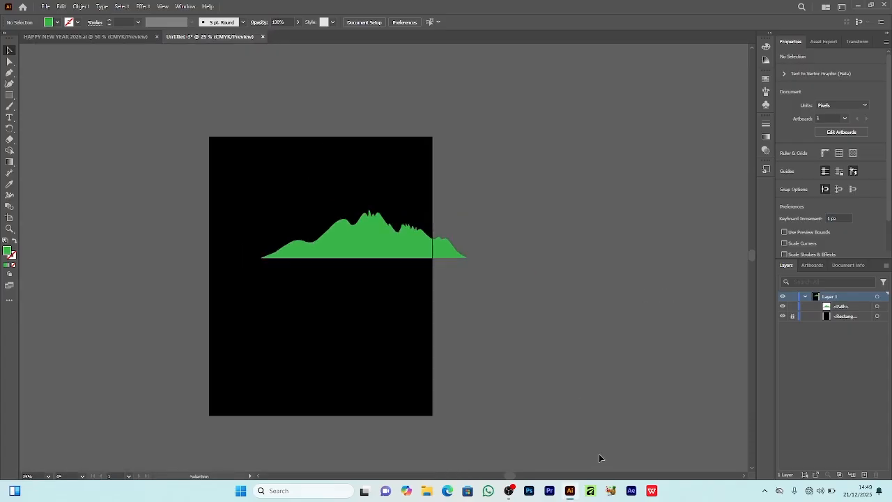
{"action": "left_click_drag", "start_coordinate": [511, 478], "coordinate": [490, 478]}
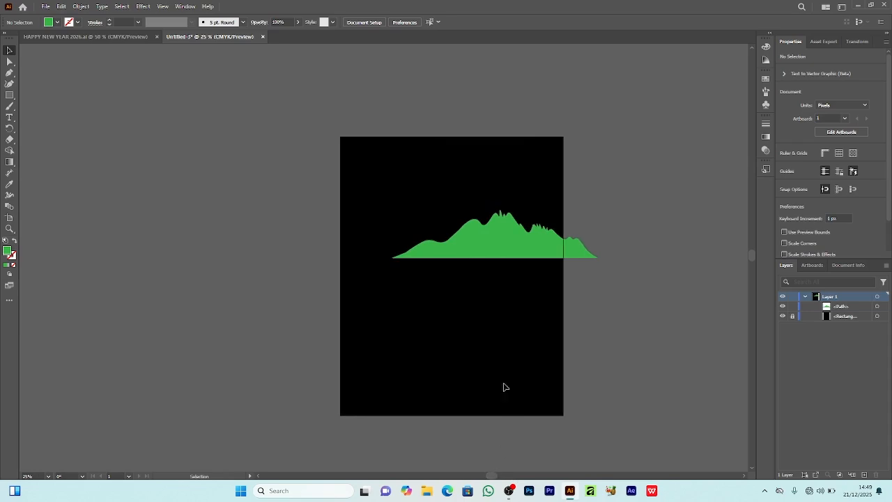
{"action": "left_click_drag", "start_coordinate": [498, 241], "coordinate": [458, 246]}
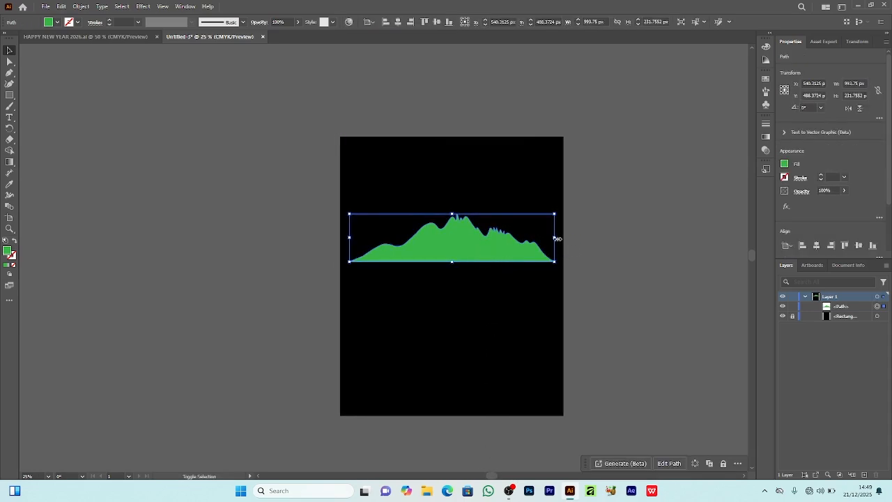
{"action": "left_click", "coordinate": [204, 130]}
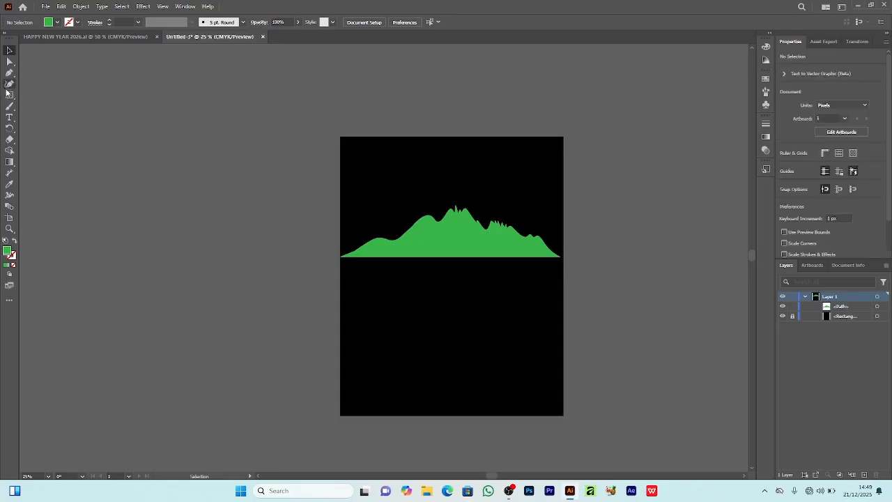
Step: Draw a circle about 243 px in diameter overlapping the mountain just left of its highest peak
{"action": "left_click", "coordinate": [9, 94]}
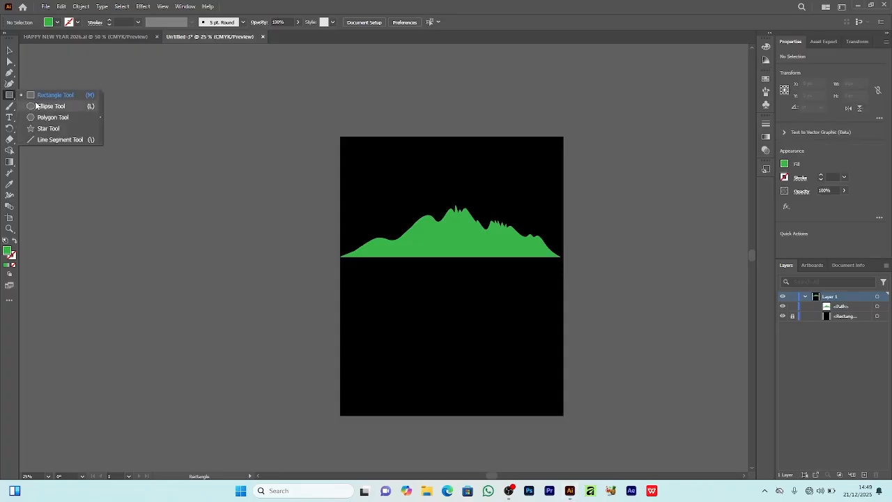
{"action": "left_click", "coordinate": [36, 106]}
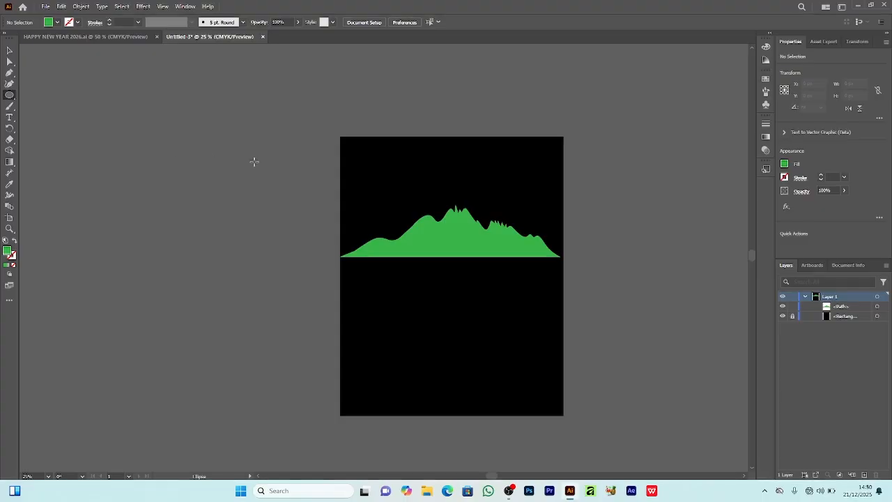
{"action": "left_click_drag", "start_coordinate": [360, 181], "coordinate": [430, 215]}
{"action": "key", "text": "v"}
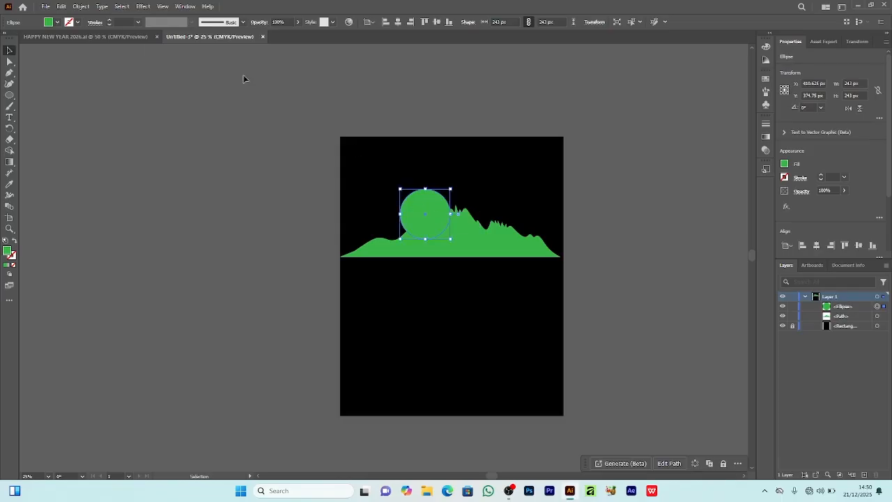
Step: Fill the circle with red and place it behind the mountain in the stacking order
{"action": "left_click", "coordinate": [47, 25]}
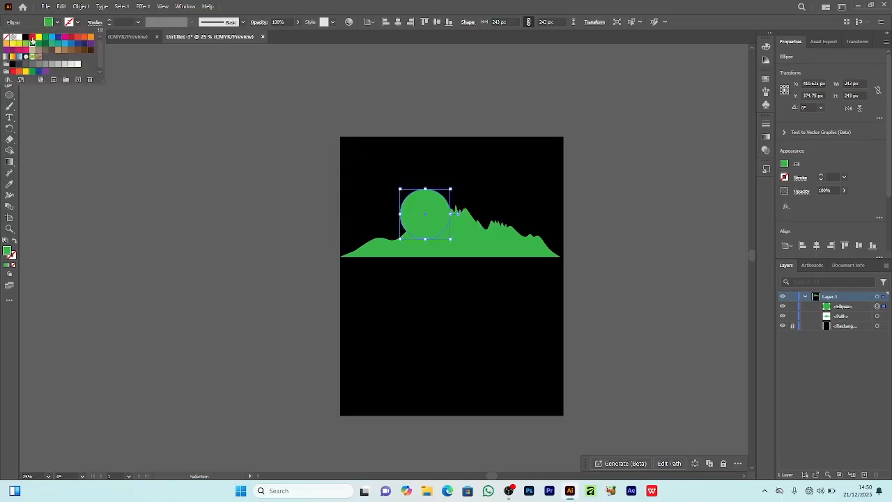
{"action": "left_click", "coordinate": [32, 38]}
{"action": "left_click", "coordinate": [373, 181]}
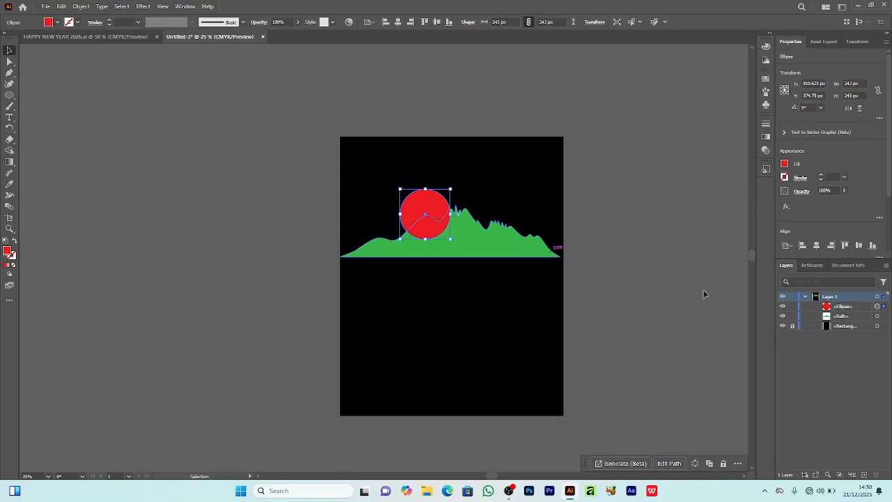
{"action": "left_click_drag", "start_coordinate": [845, 309], "coordinate": [843, 325]}
{"action": "left_click", "coordinate": [598, 230]}
Step: Shrink the red circle to about 220.5 px in diameter, keeping it just left of the mountain's highest peak
{"action": "left_click", "coordinate": [425, 202]}
{"action": "left_click_drag", "start_coordinate": [426, 189], "coordinate": [426, 194]}
{"action": "scroll", "coordinate": [466, 243], "scroll_direction": "up", "scroll_amount": 2}
{"action": "left_click", "coordinate": [644, 243]}
Step: Stretch the mountain so it spans the full artboard width of 1080 px
{"action": "left_click", "coordinate": [578, 246]}
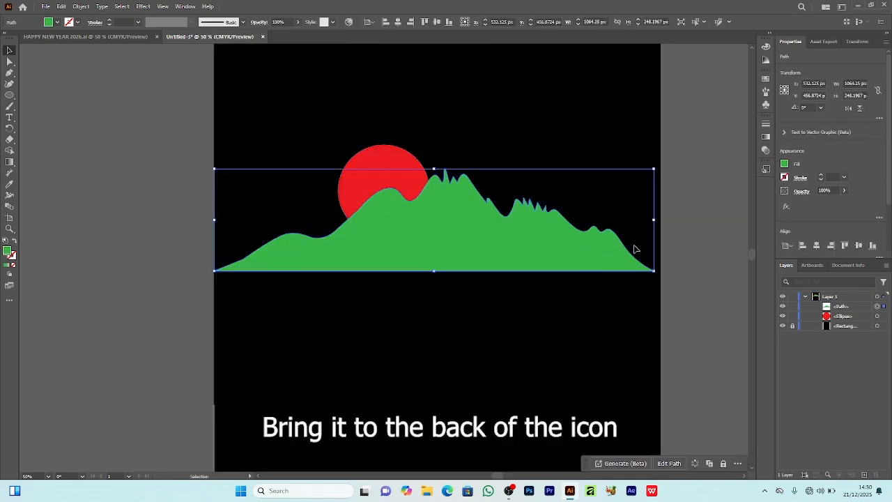
{"action": "left_click_drag", "start_coordinate": [655, 221], "coordinate": [661, 219]}
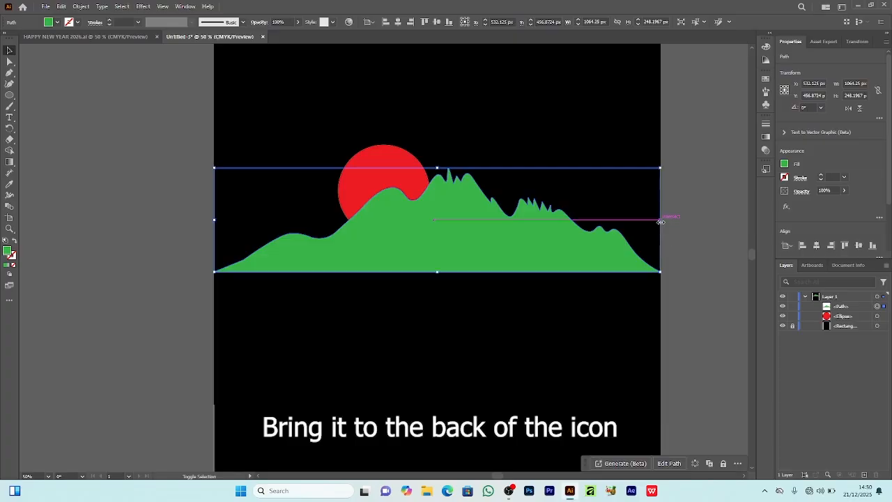
{"action": "left_click", "coordinate": [694, 169]}
Step: Add an Outer Glow effect to the red circle and set the glow colour to bright red
{"action": "left_click", "coordinate": [401, 160]}
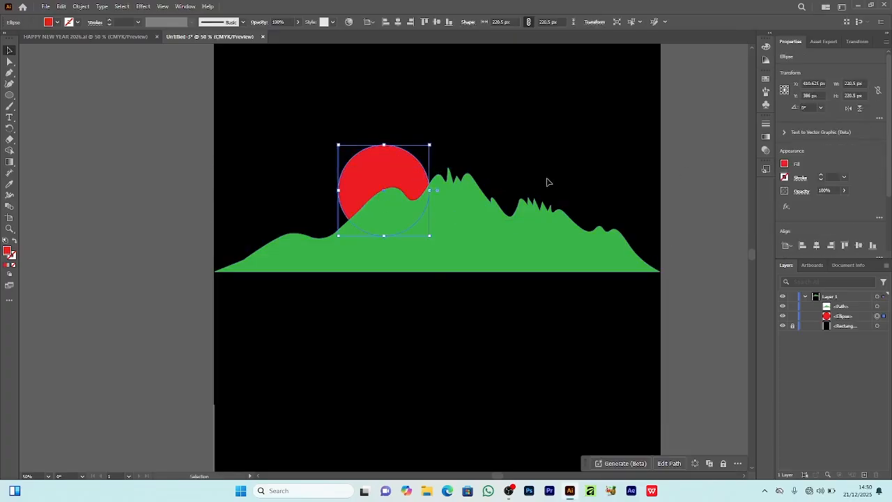
{"action": "left_click", "coordinate": [145, 7]}
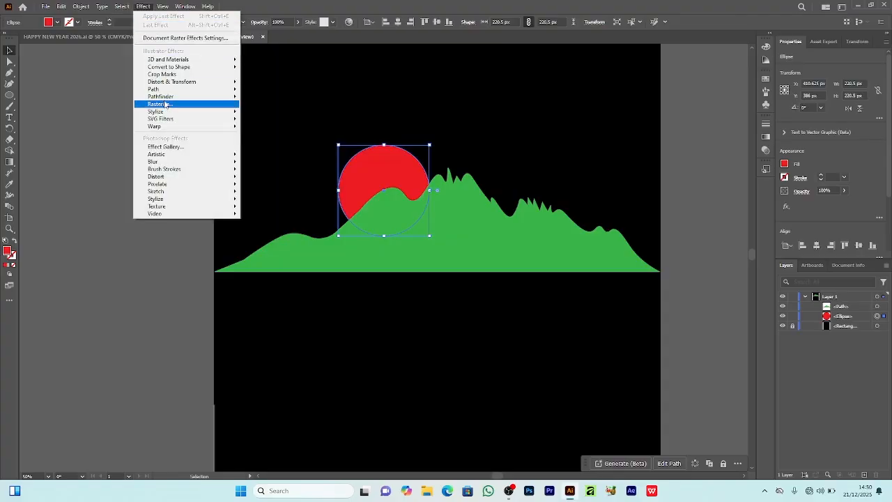
{"action": "mouse_move", "coordinate": [164, 111]}
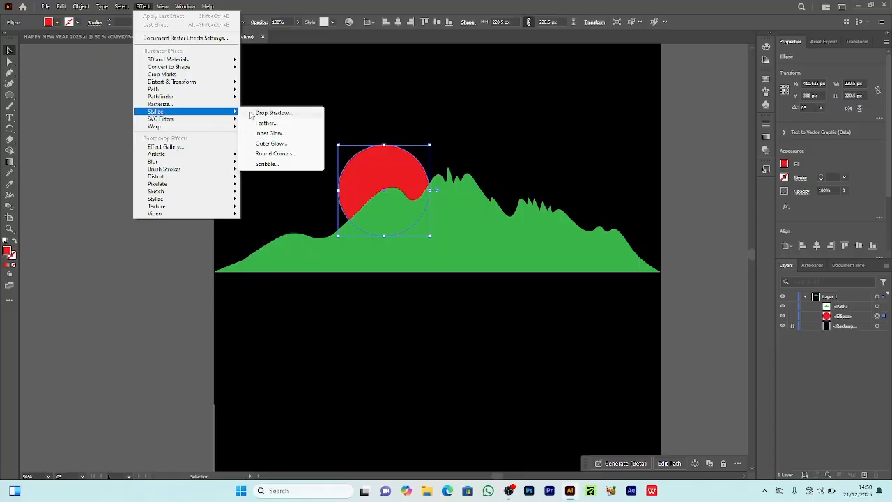
{"action": "left_click", "coordinate": [273, 143]}
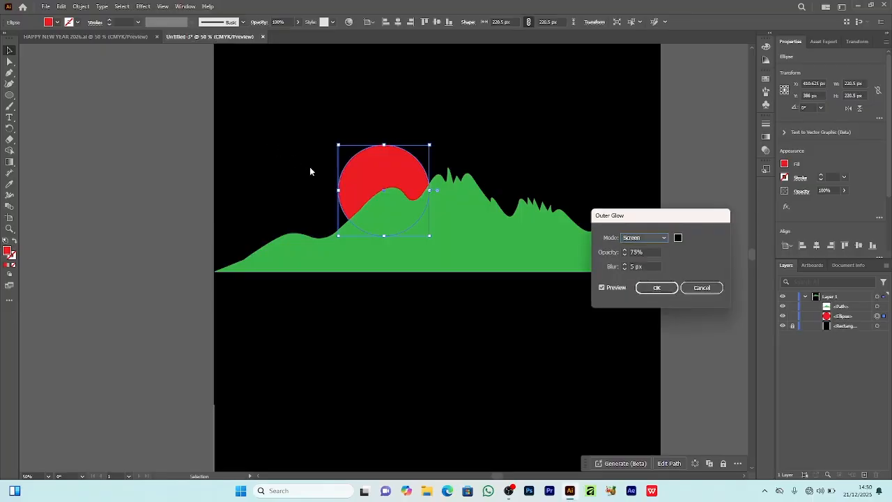
{"action": "left_click", "coordinate": [679, 239]}
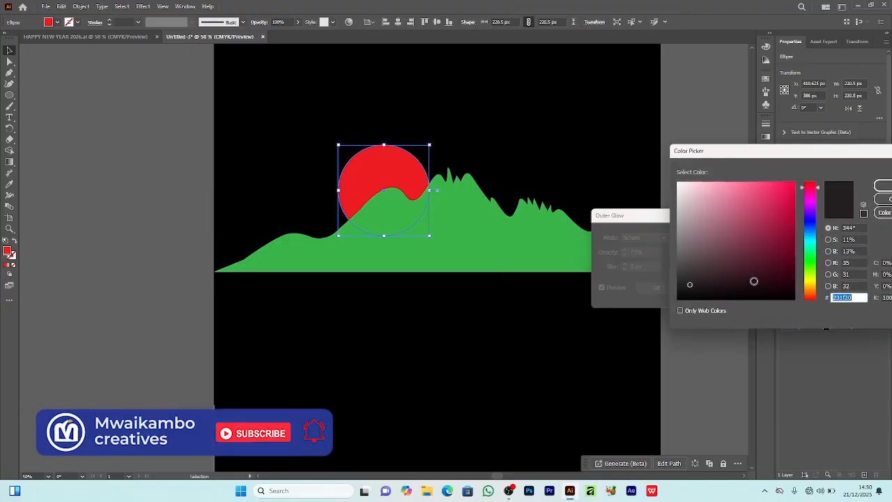
{"action": "left_click_drag", "start_coordinate": [784, 170], "coordinate": [807, 177]}
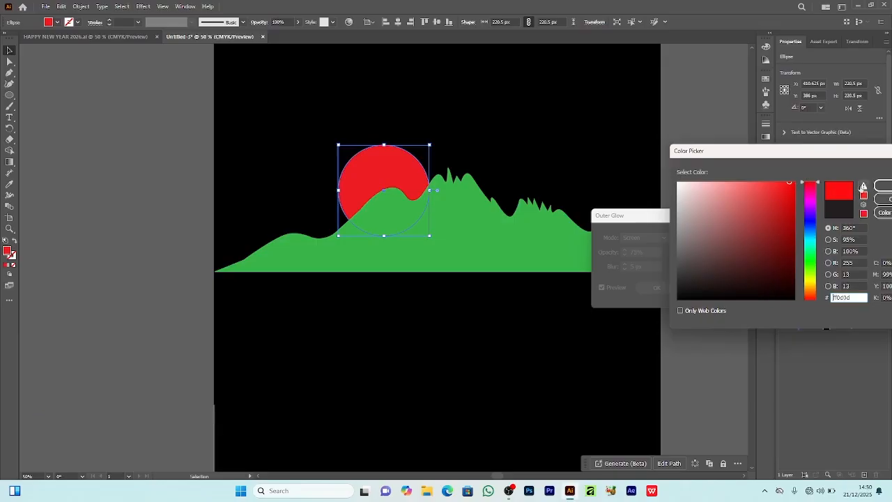
{"action": "left_click", "coordinate": [882, 187]}
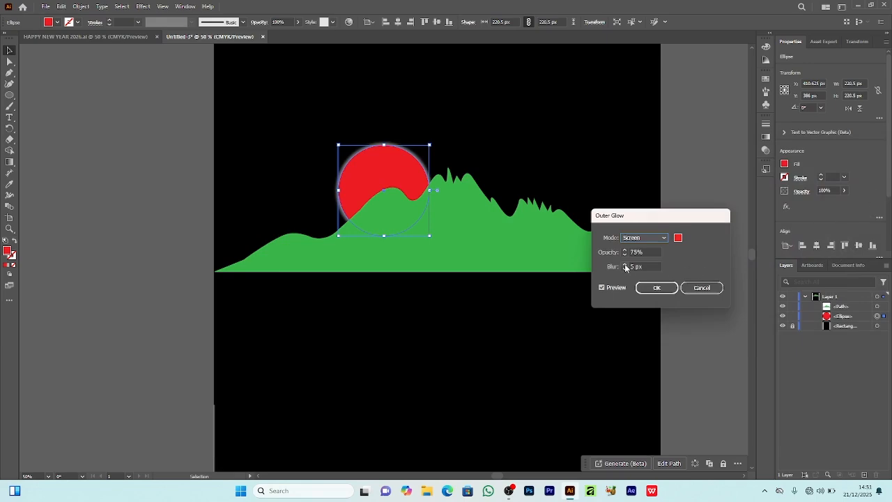
Step: Set the circle's outer glow to Normal mode with 73% opacity and 32 px blur, and apply it
{"action": "left_click", "coordinate": [662, 239]}
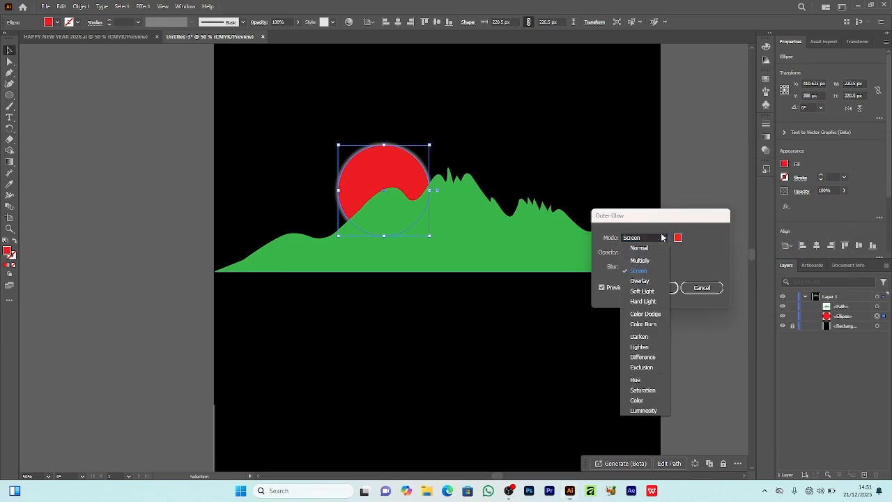
{"action": "left_click", "coordinate": [648, 248]}
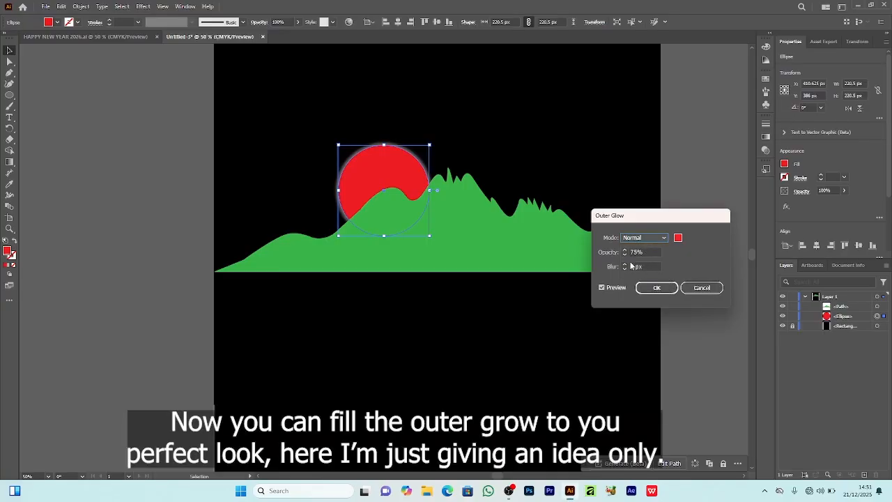
{"action": "left_click", "coordinate": [625, 265]}
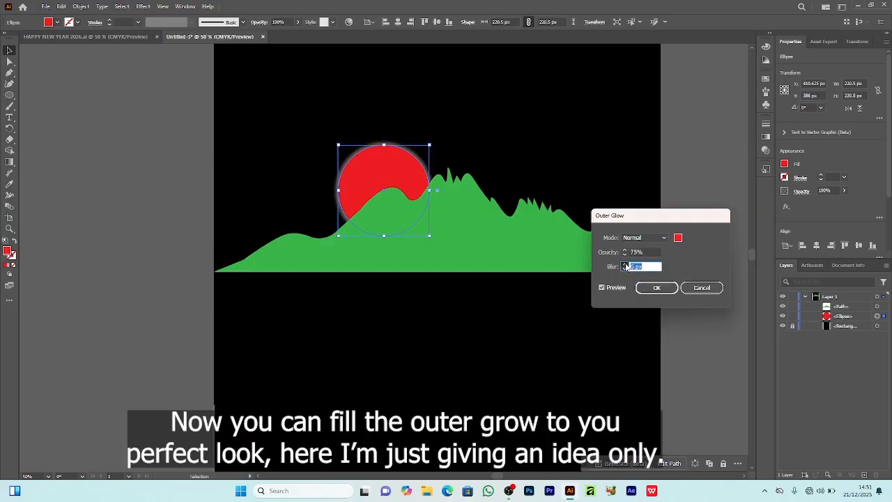
{"action": "left_click", "coordinate": [626, 265]}
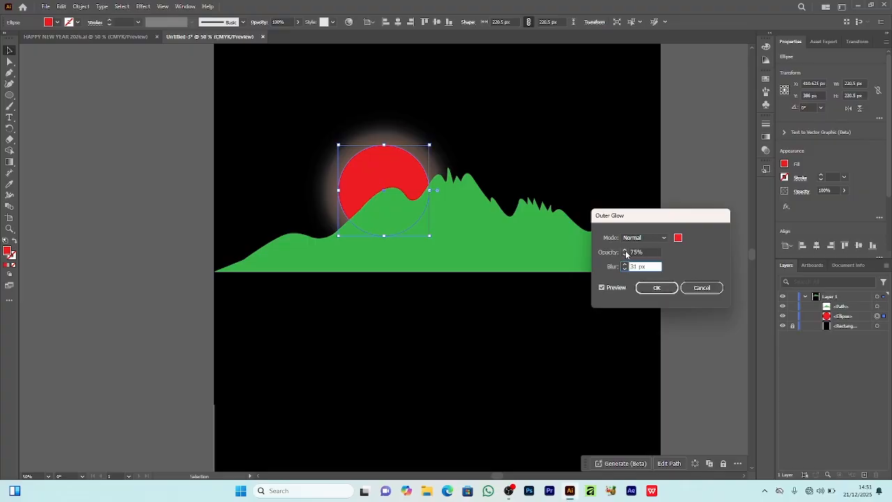
{"action": "left_click", "coordinate": [626, 253]}
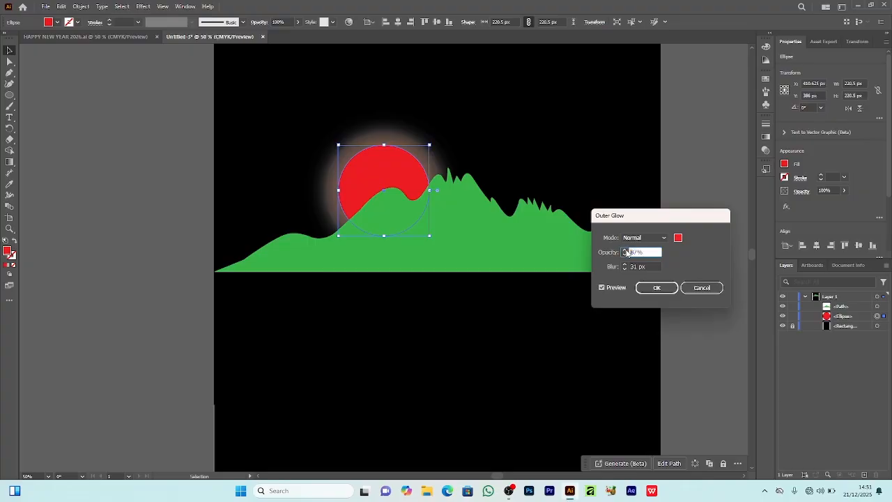
{"action": "left_click", "coordinate": [657, 287]}
{"action": "left_click", "coordinate": [534, 296]}
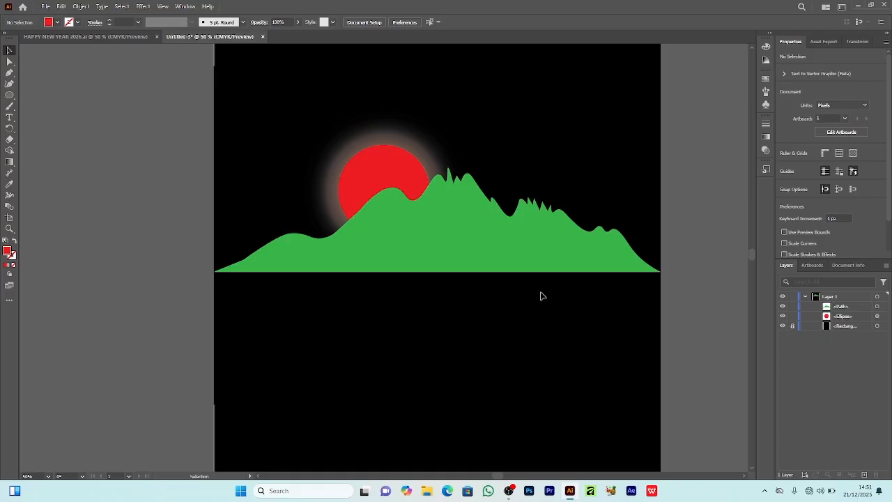
Step: Prepare the Type tool with a white fill and the Bebas Neue Regular font
{"action": "scroll", "coordinate": [541, 297], "scroll_direction": "up", "scroll_amount": 1}
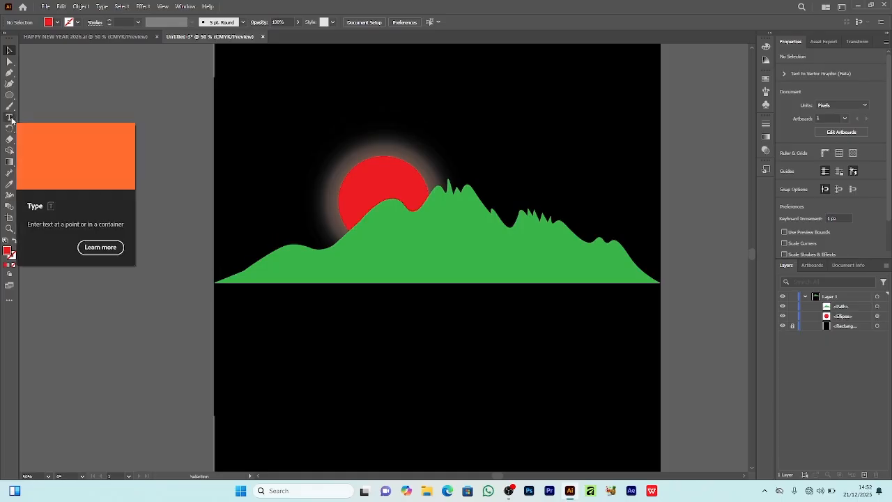
{"action": "left_click", "coordinate": [10, 117]}
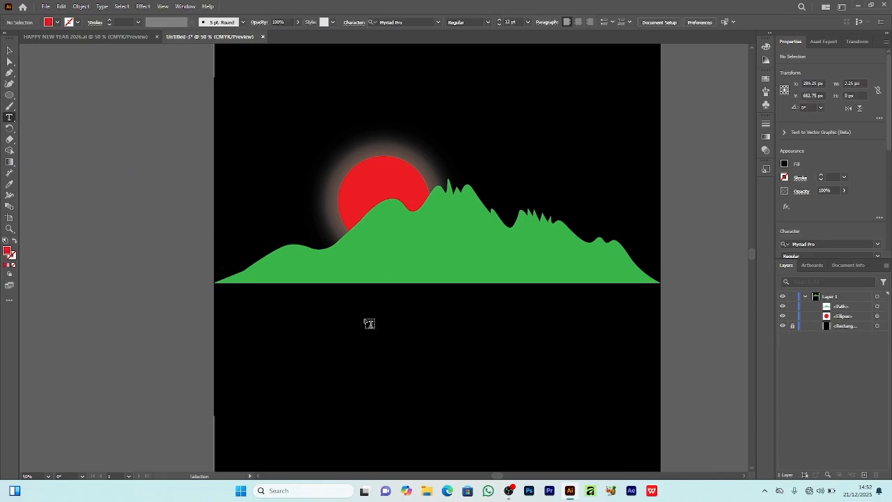
{"action": "left_click", "coordinate": [51, 23]}
{"action": "left_click", "coordinate": [20, 38]}
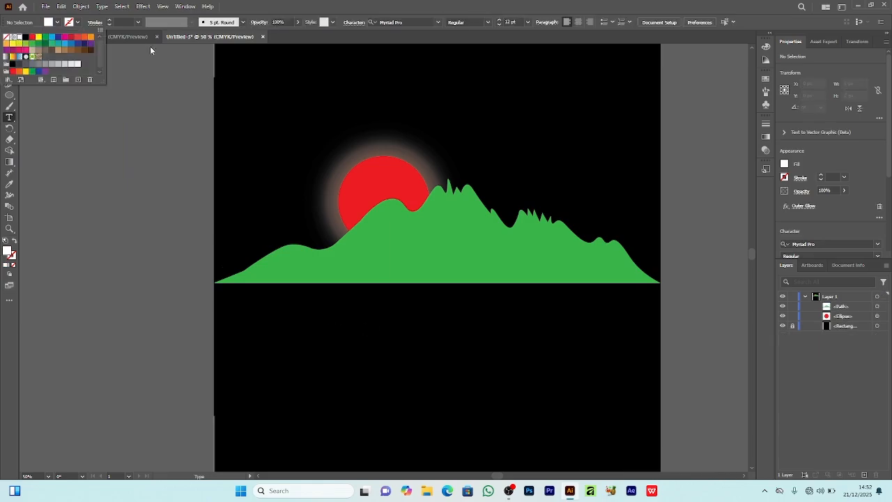
{"action": "left_click", "coordinate": [439, 23]}
{"action": "left_click", "coordinate": [408, 86]}
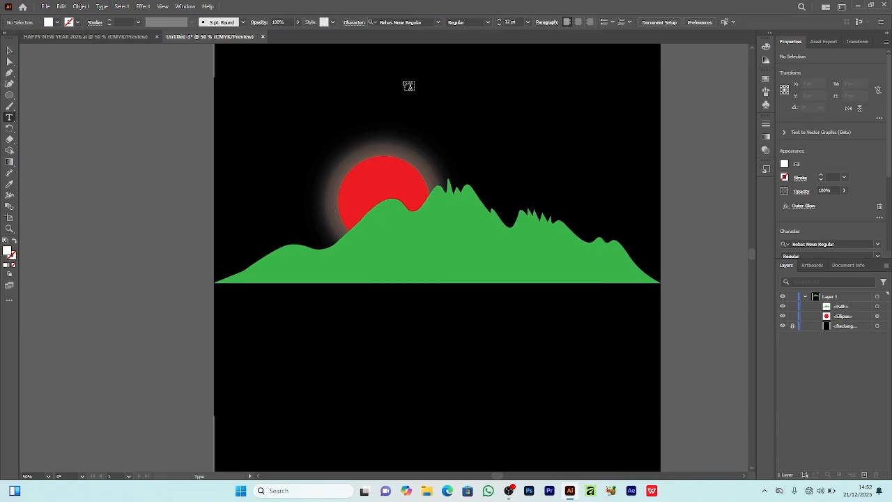
Step: Add the text 2026 in white at 53 pt in the black area above the sun
{"action": "left_click", "coordinate": [352, 84]}
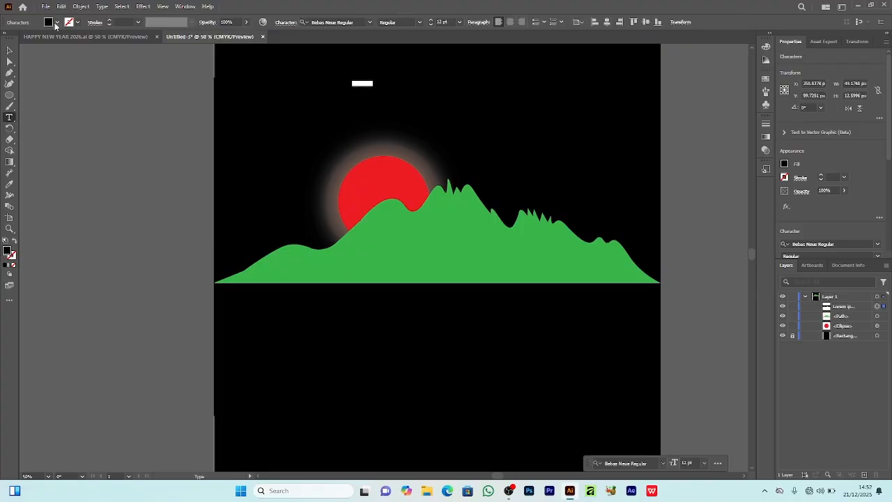
{"action": "left_click", "coordinate": [58, 23]}
{"action": "left_click", "coordinate": [20, 37]}
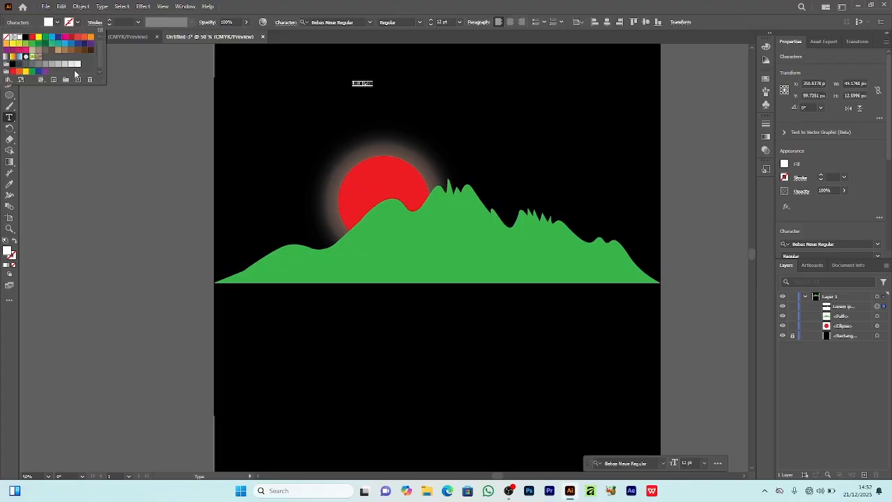
{"action": "left_click", "coordinate": [430, 23]}
{"action": "left_click", "coordinate": [431, 23]}
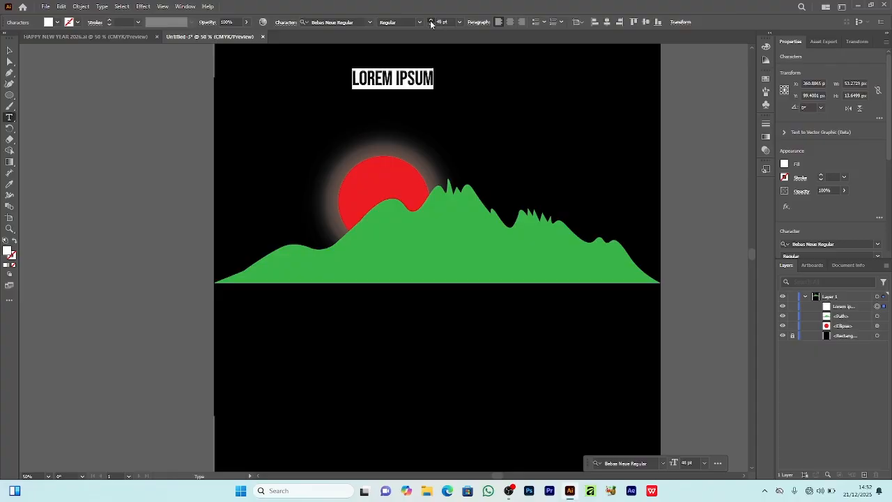
{"action": "type", "text": "2026"}
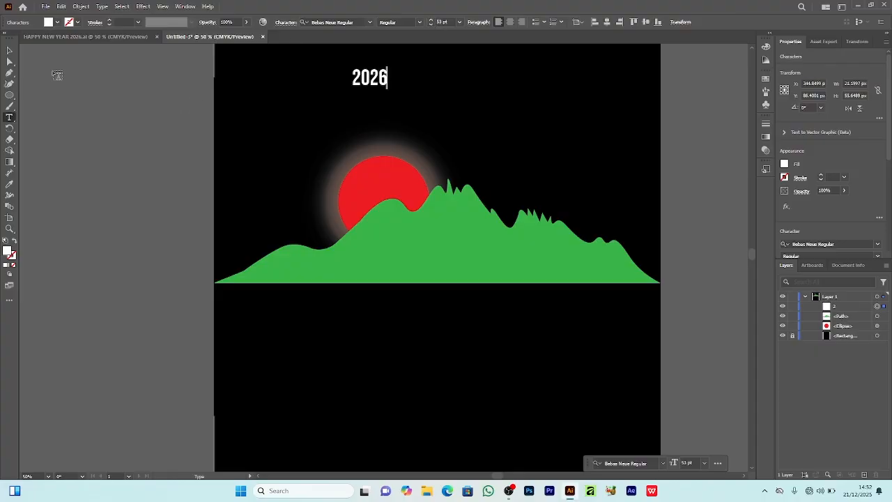
Step: Enlarge the 2026 text to about 481 px wide and position it just below the mountain
{"action": "key", "text": "Escape"}
{"action": "left_click_drag", "start_coordinate": [370, 89], "coordinate": [373, 196]}
{"action": "left_click_drag", "start_coordinate": [412, 141], "coordinate": [483, 311]}
{"action": "mouse_move", "coordinate": [448, 399]}
{"action": "left_mouse_down"}
{"action": "mouse_move", "coordinate": [446, 425]}
{"action": "mouse_move", "coordinate": [447, 407]}
{"action": "left_mouse_up"}
Step: Expand the 2026 text into editable shapes
{"action": "left_click", "coordinate": [81, 6]}
{"action": "left_click", "coordinate": [125, 129]}
{"action": "key", "text": "Return"}
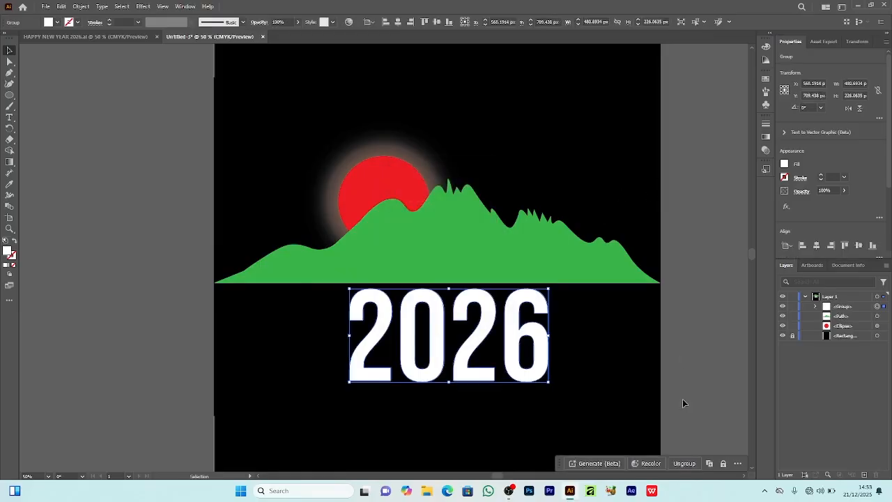
Step: Ungroup the 2026 digits and move them up so their tops overlap the mountain's base
{"action": "left_click", "coordinate": [334, 346]}
{"action": "left_click_drag", "start_coordinate": [333, 346], "coordinate": [550, 390]}
{"action": "left_click_drag", "start_coordinate": [517, 357], "coordinate": [517, 332]}
{"action": "left_click", "coordinate": [598, 313]}
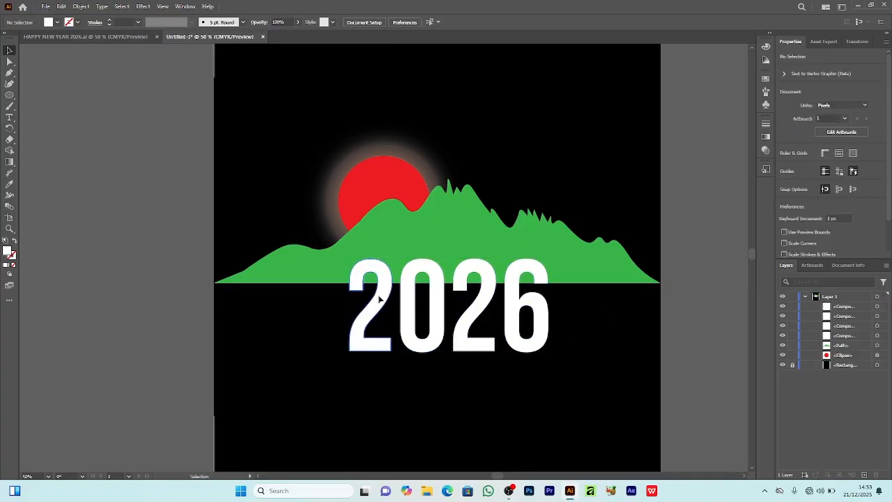
Step: Send the two middle digits, 0 and 2, behind the mountain in the stacking order
{"action": "left_click", "coordinate": [379, 299]}
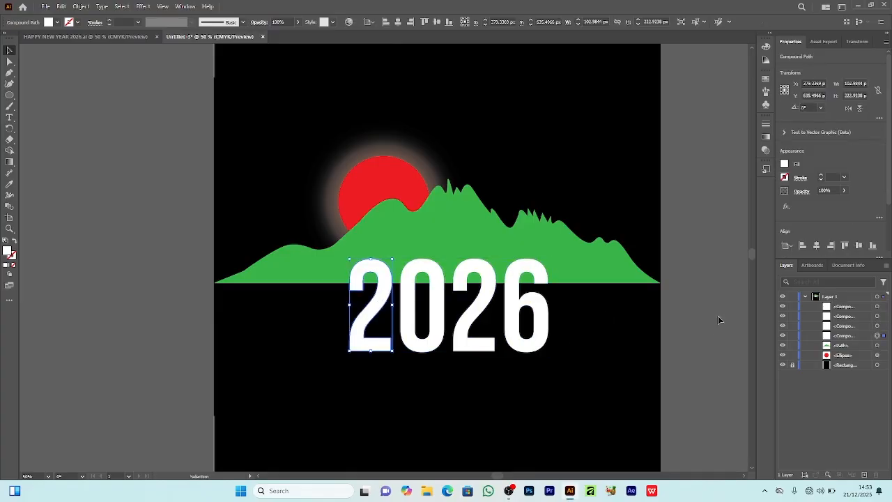
{"action": "left_click_drag", "start_coordinate": [482, 378], "coordinate": [439, 336]}
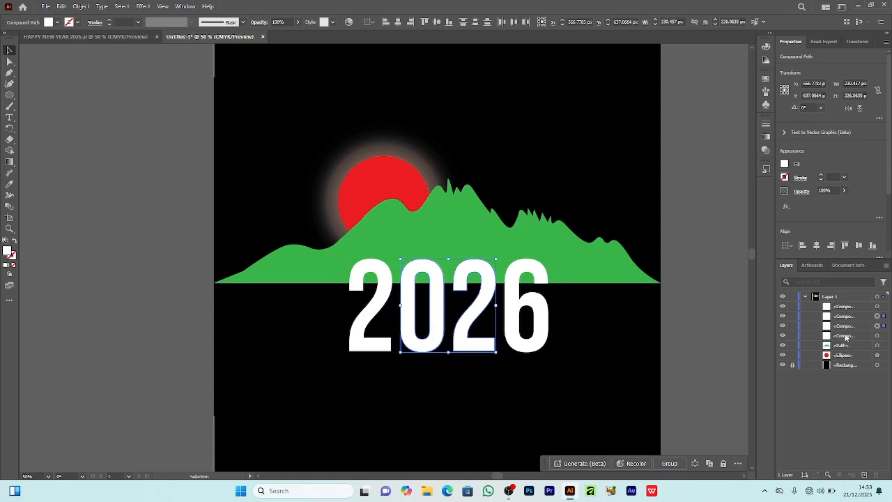
{"action": "left_click_drag", "start_coordinate": [853, 332], "coordinate": [862, 346]}
{"action": "left_click", "coordinate": [692, 305]}
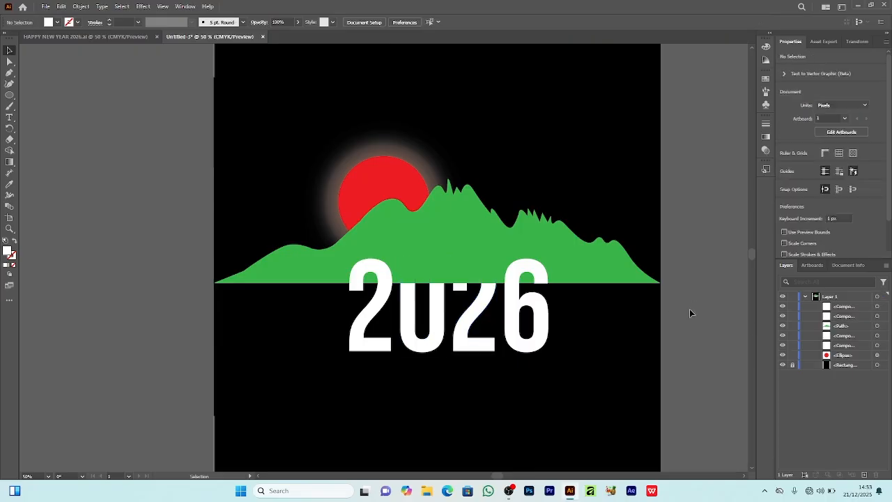
Step: Move the middle digits 0 and 2 up about 21 px behind the mountain
{"action": "left_click", "coordinate": [577, 280]}
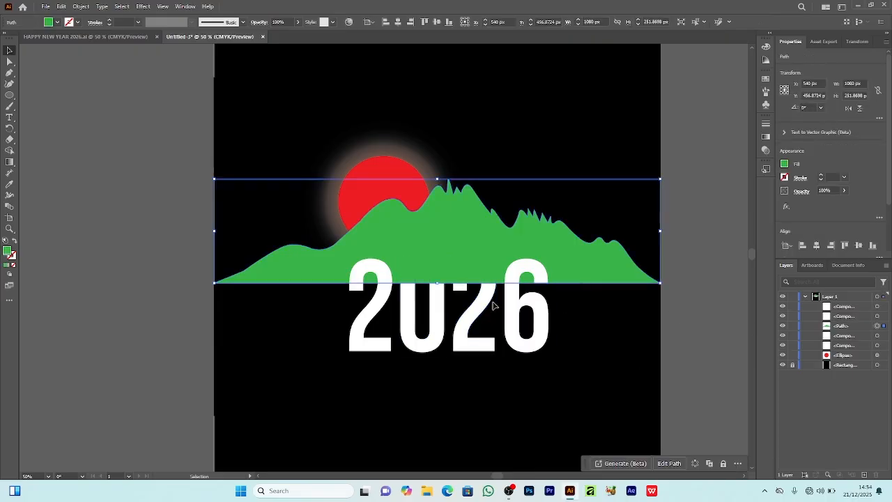
{"action": "left_click", "coordinate": [635, 316]}
{"action": "left_click_drag", "start_coordinate": [478, 368], "coordinate": [459, 325]}
Step: Draw a horizontal line about 84 px long along the mountain's base across the first 2's upper hook
{"action": "left_click", "coordinate": [10, 94]}
{"action": "left_click", "coordinate": [42, 140]}
{"action": "left_click_drag", "start_coordinate": [336, 282], "coordinate": [371, 283]}
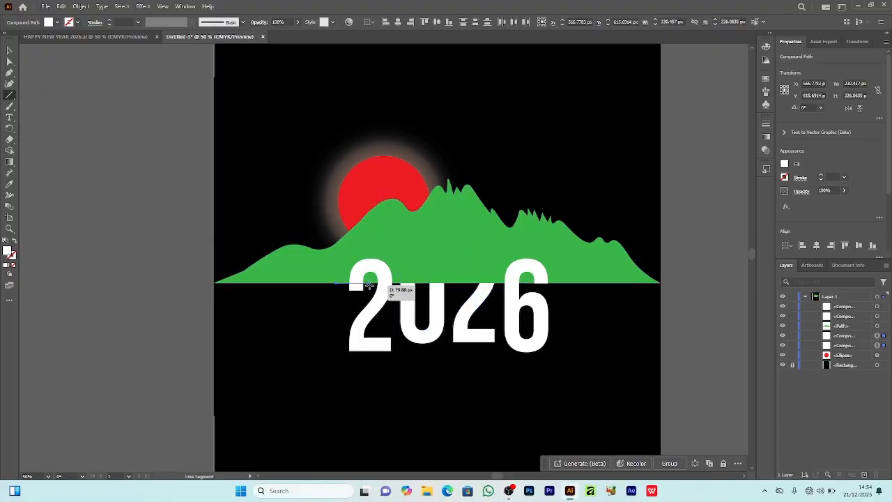
Step: Split the first 2's hook along the drawn line using the Shape Builder tool
{"action": "left_click", "coordinate": [10, 50]}
{"action": "left_click", "coordinate": [356, 341], "text": "shift"}
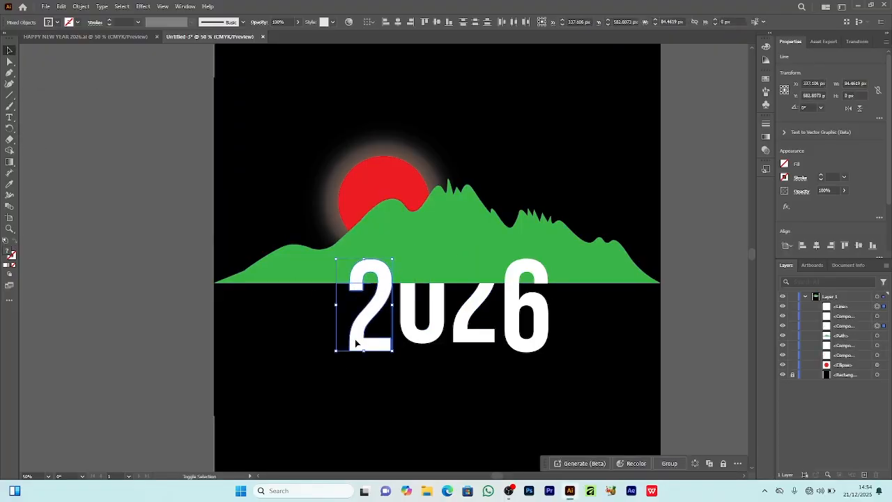
{"action": "scroll", "coordinate": [850, 210], "scroll_direction": "down", "scroll_amount": 2}
{"action": "left_click", "coordinate": [9, 150]}
{"action": "left_click", "coordinate": [356, 286]}
{"action": "left_click", "coordinate": [10, 51]}
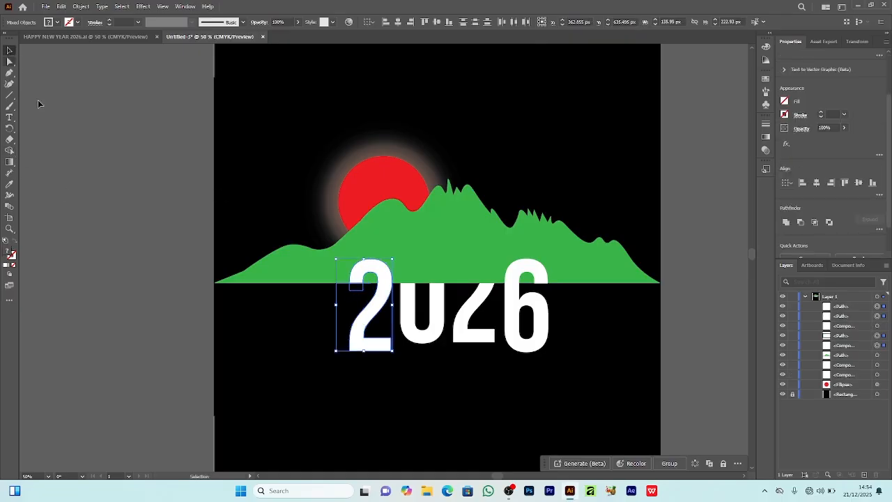
Step: Delete the small cut-off piece of the first 2's hook below the mountain's base
{"action": "left_click", "coordinate": [361, 300]}
{"action": "left_click", "coordinate": [362, 289]}
{"action": "key", "text": "Delete"}
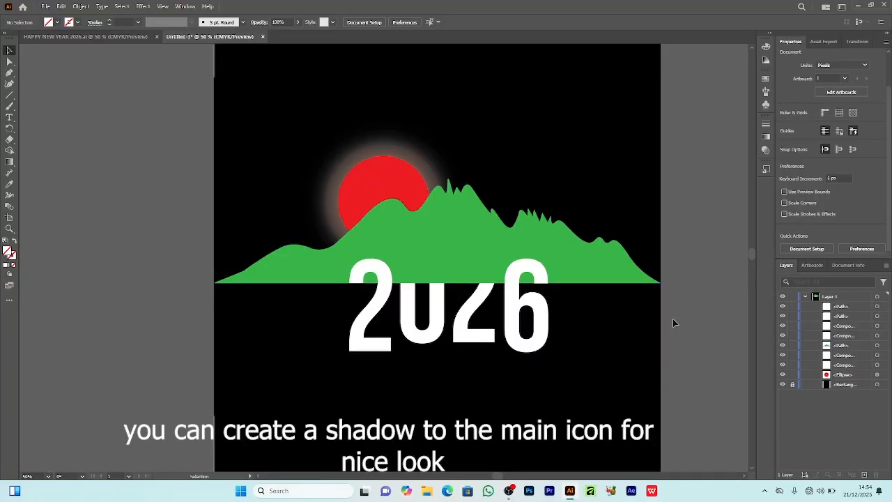
Step: Color the first 2 and the 6 in the sun's red using the Eyedropper tool
{"action": "left_click", "coordinate": [370, 306]}
{"action": "key", "text": "i"}
{"action": "left_click", "coordinate": [383, 190]}
{"action": "left_click", "coordinate": [7, 52]}
{"action": "left_click", "coordinate": [537, 348]}
{"action": "key", "text": "i"}
{"action": "left_click", "coordinate": [376, 306]}
{"action": "left_click", "coordinate": [10, 51]}
{"action": "left_click", "coordinate": [615, 368]}
Step: Fill the second 2 with light blue and the 0 with green, and stretch both down level with the outer digits' bottoms
{"action": "left_click", "coordinate": [474, 317]}
{"action": "left_click", "coordinate": [56, 22]}
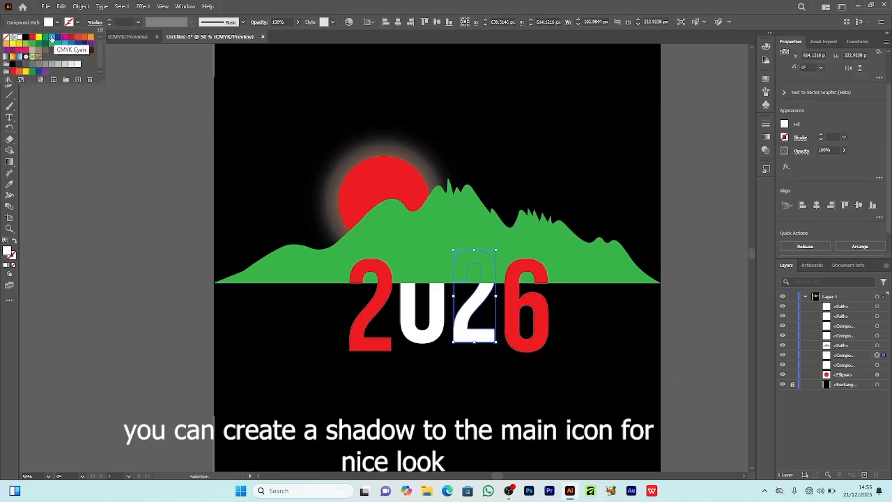
{"action": "left_click", "coordinate": [62, 44]}
{"action": "left_click", "coordinate": [438, 329]}
{"action": "left_click", "coordinate": [49, 24]}
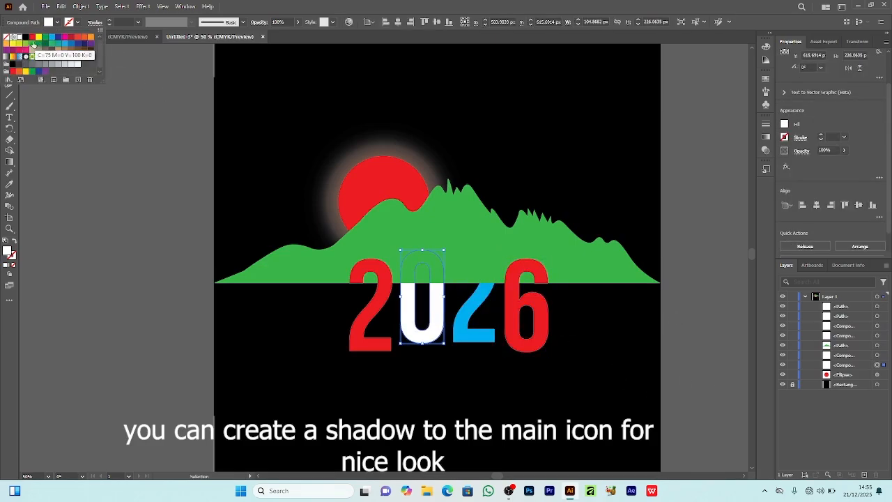
{"action": "left_click", "coordinate": [31, 44]}
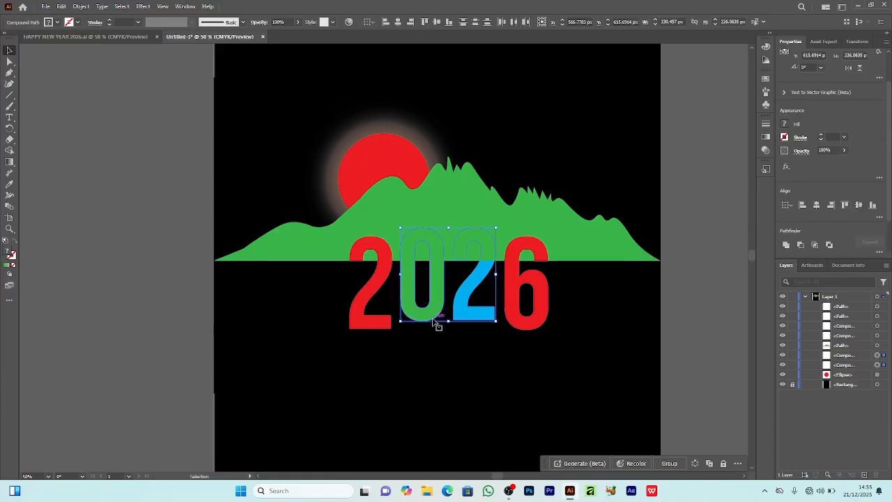
{"action": "mouse_move", "coordinate": [448, 321]}
{"action": "left_mouse_down"}
{"action": "mouse_move", "coordinate": [451, 330]}
{"action": "mouse_move", "coordinate": [432, 315]}
{"action": "mouse_move", "coordinate": [447, 330]}
{"action": "left_mouse_up"}
{"action": "left_click", "coordinate": [626, 313]}
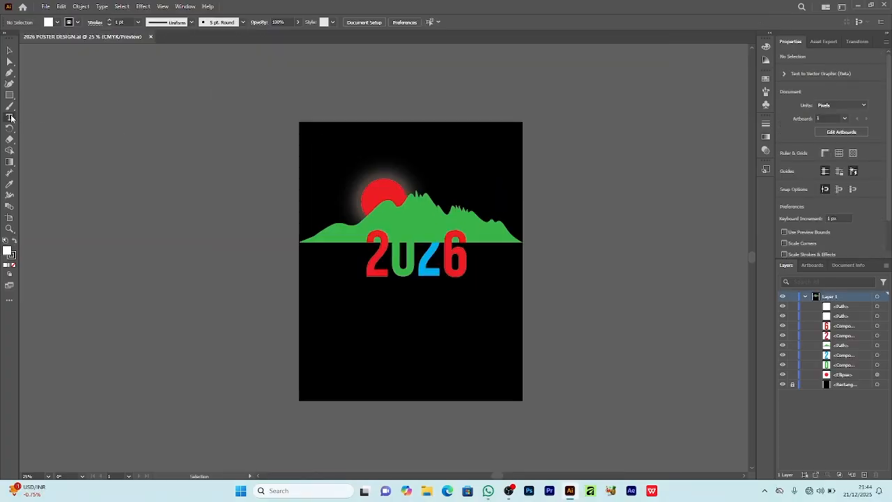
Step: Place a text line near the poster's top edge in Dancing Script at 53 pt with a white fill
{"action": "key", "text": "t"}
{"action": "left_click", "coordinate": [377, 134]}
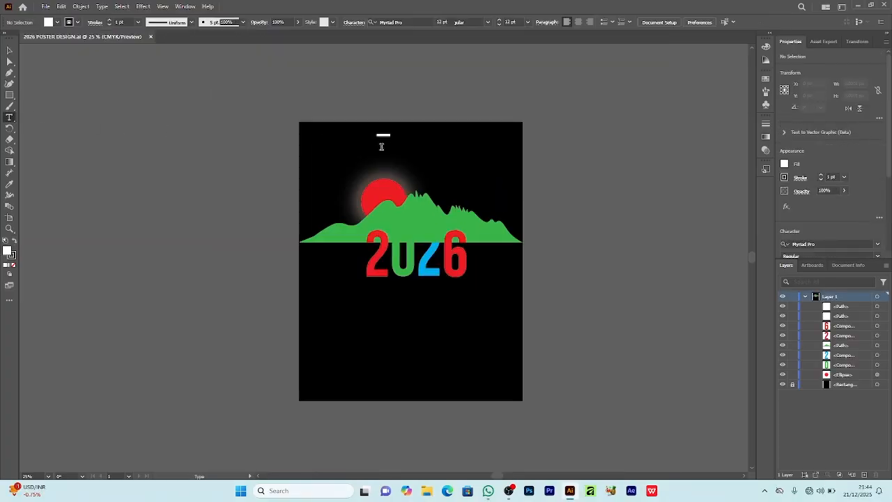
{"action": "left_click", "coordinate": [370, 22]}
{"action": "left_click", "coordinate": [382, 113]}
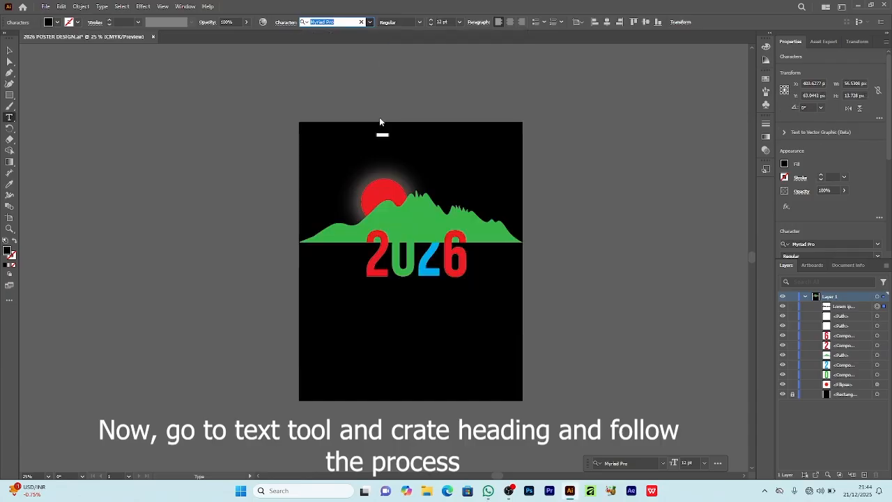
{"action": "left_click", "coordinate": [431, 20]}
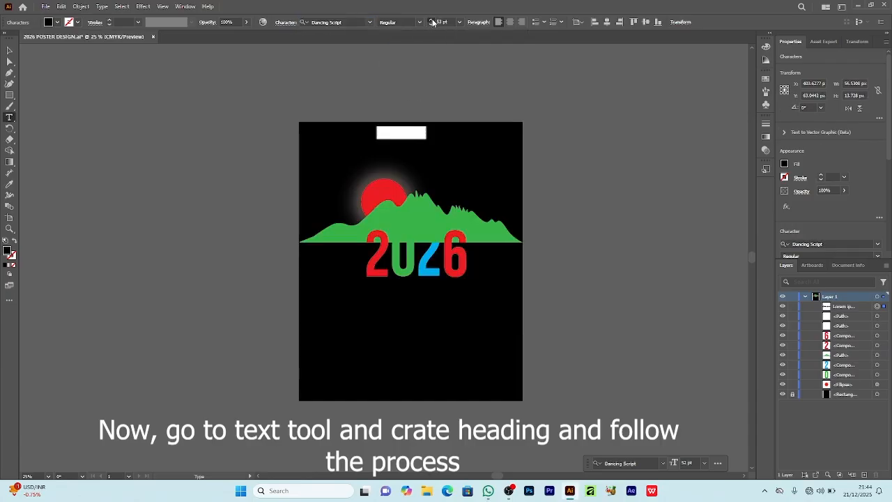
{"action": "left_click", "coordinate": [50, 26]}
{"action": "left_click", "coordinate": [13, 37]}
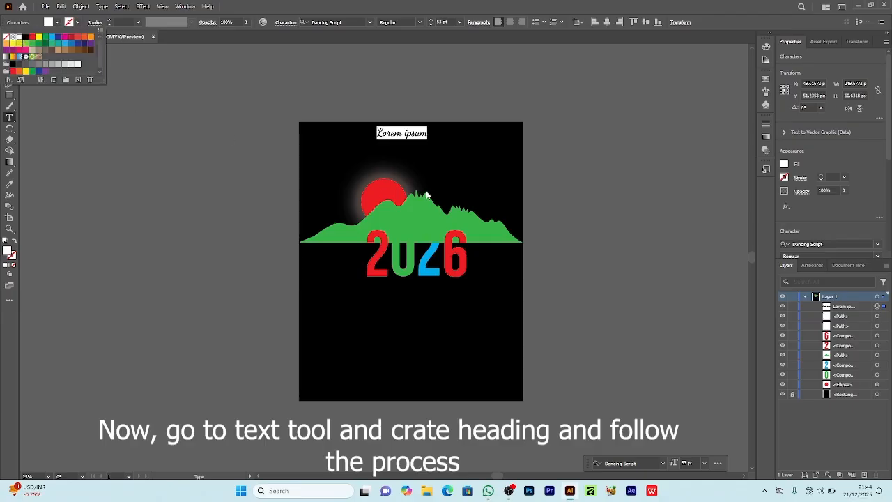
Step: Enter the heading "Happy New Year" with a line break after "Happy", and center-align its lines
{"action": "type", "text": "Happ"}
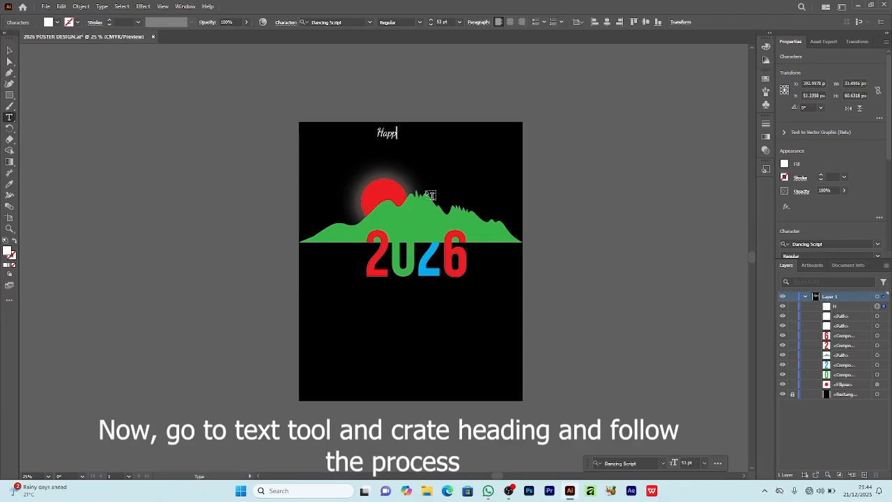
{"action": "type", "text": "y"}
{"action": "key", "text": "Return"}
{"action": "type", "text": "n"}
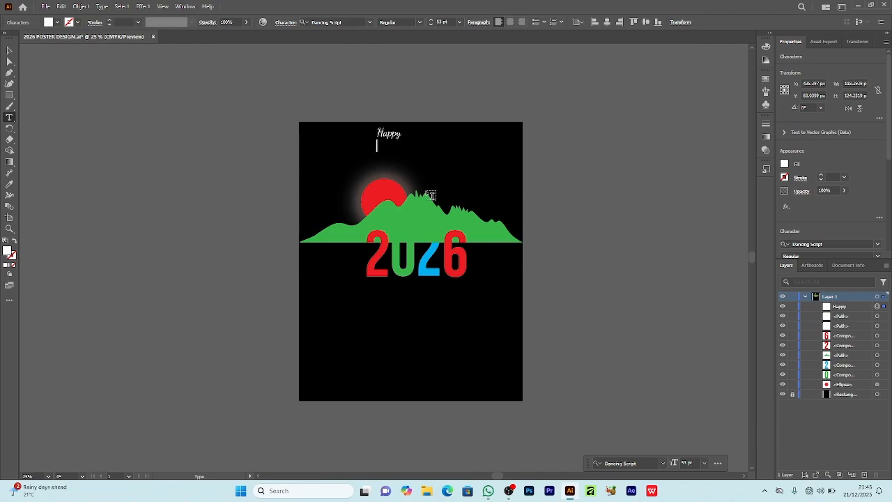
{"action": "type", "text": "ew Year"}
{"action": "left_click", "coordinate": [9, 51]}
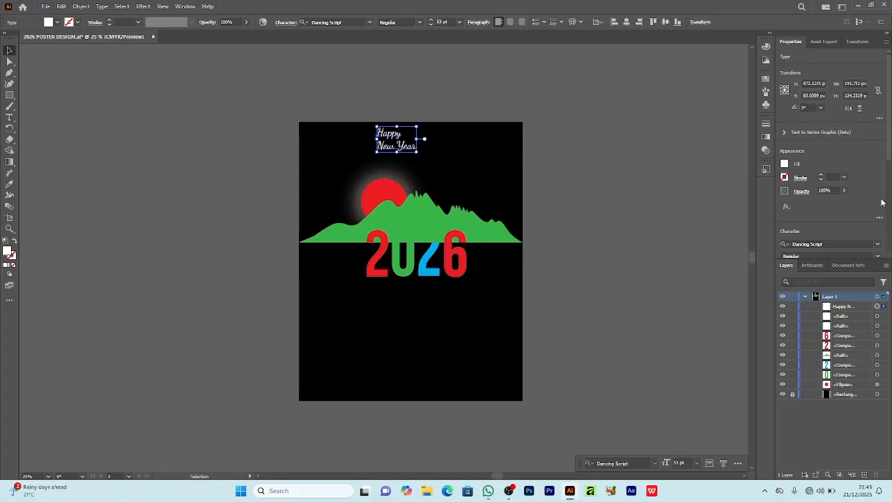
{"action": "scroll", "coordinate": [865, 203], "scroll_direction": "down", "scroll_amount": 3}
{"action": "left_click", "coordinate": [800, 194]}
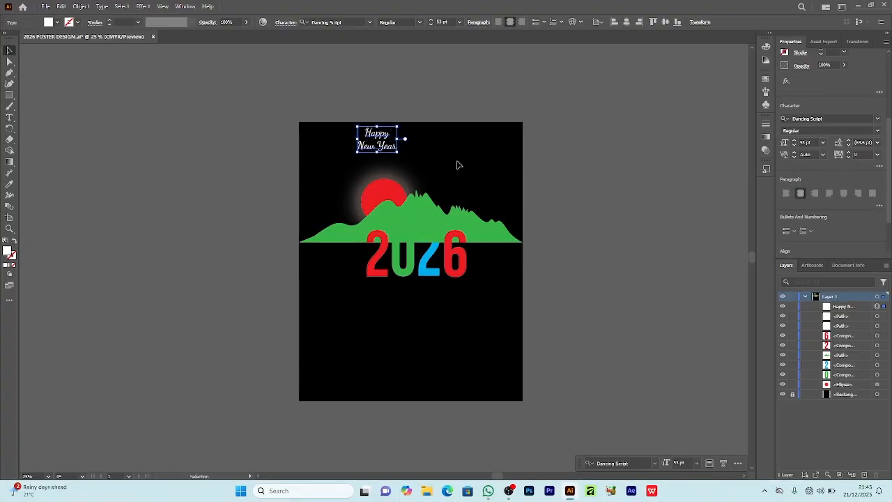
Step: Group the sun, mountain and digits, and move the group down to make room for the heading
{"action": "left_click", "coordinate": [318, 189]}
{"action": "left_click_drag", "start_coordinate": [302, 178], "coordinate": [506, 261]}
{"action": "left_click", "coordinate": [684, 464]}
{"action": "left_click_drag", "start_coordinate": [441, 237], "coordinate": [428, 246]}
{"action": "key", "text": "shift+Down"}
{"action": "key", "text": "shift+Down"}
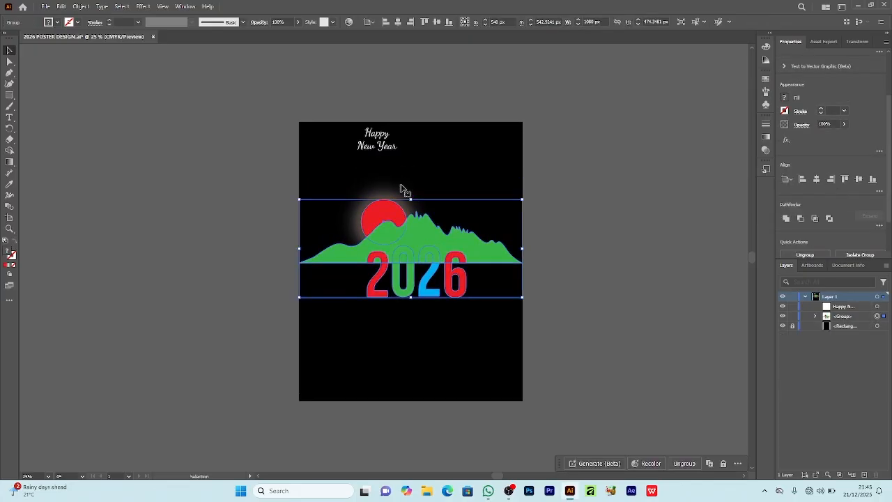
Step: Enlarge the Happy New Year heading to about 142 pt and place it above the illustration
{"action": "left_click", "coordinate": [385, 151]}
{"action": "left_click_drag", "start_coordinate": [377, 152], "coordinate": [434, 177]}
{"action": "scroll", "coordinate": [441, 235], "scroll_direction": "down", "scroll_amount": 1}
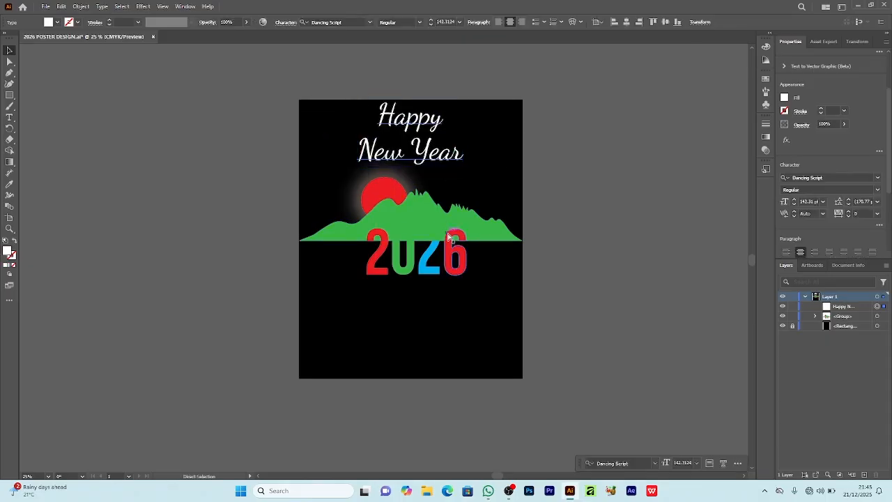
Step: Move the illustration group further down to widen the gap below the heading
{"action": "key", "text": "ctrl+plus"}
{"action": "scroll", "coordinate": [448, 237], "scroll_direction": "down", "scroll_amount": 8}
{"action": "left_click_drag", "start_coordinate": [410, 187], "coordinate": [410, 215]}
Step: Shift the heading slightly down from the poster's top edge and center it horizontally on the artboard
{"action": "scroll", "coordinate": [410, 215], "scroll_direction": "up", "scroll_amount": 2}
{"action": "left_click_drag", "start_coordinate": [394, 110], "coordinate": [392, 124]}
{"action": "scroll", "coordinate": [435, 175], "scroll_direction": "down", "scroll_amount": 1}
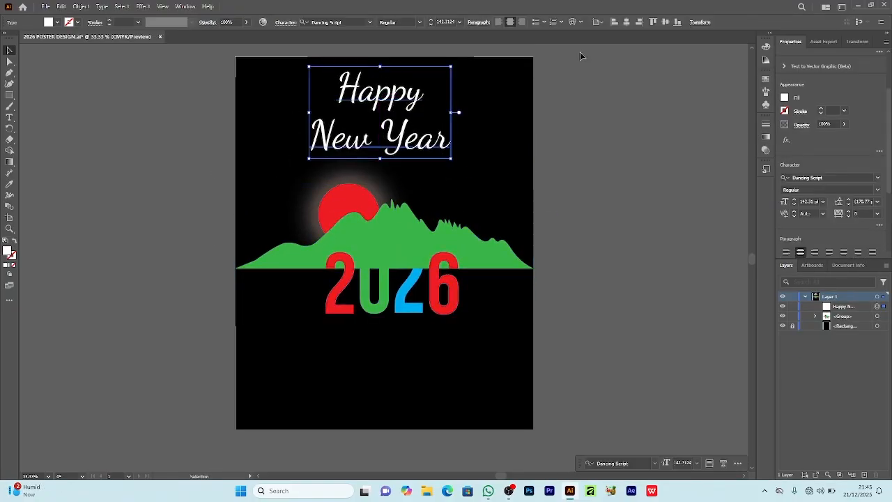
{"action": "left_click", "coordinate": [627, 23]}
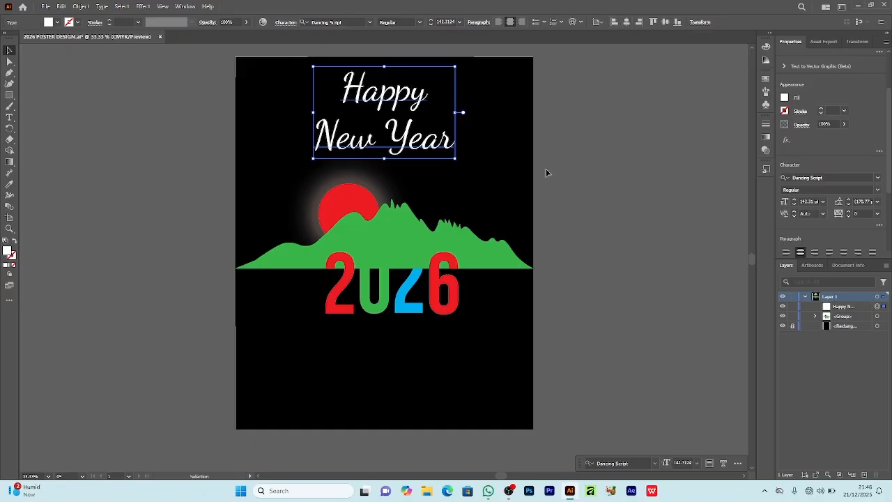
Step: Recolor the Happy New Year heading in the mountain's green using the Eyedropper tool
{"action": "key", "text": "i"}
{"action": "left_click", "coordinate": [400, 231]}
{"action": "scroll", "coordinate": [637, 171], "scroll_direction": "down", "scroll_amount": 1}
{"action": "scroll", "coordinate": [637, 171], "scroll_direction": "up", "scroll_amount": 1}
{"action": "left_click", "coordinate": [11, 52]}
{"action": "left_click", "coordinate": [582, 152]}
{"action": "left_click_drag", "start_coordinate": [272, 108], "coordinate": [474, 283]}
{"action": "left_click", "coordinate": [474, 283]}
Step: Scale the heading down to about 122.5 pt and move it up, centered on the poster
{"action": "left_click", "coordinate": [377, 143]}
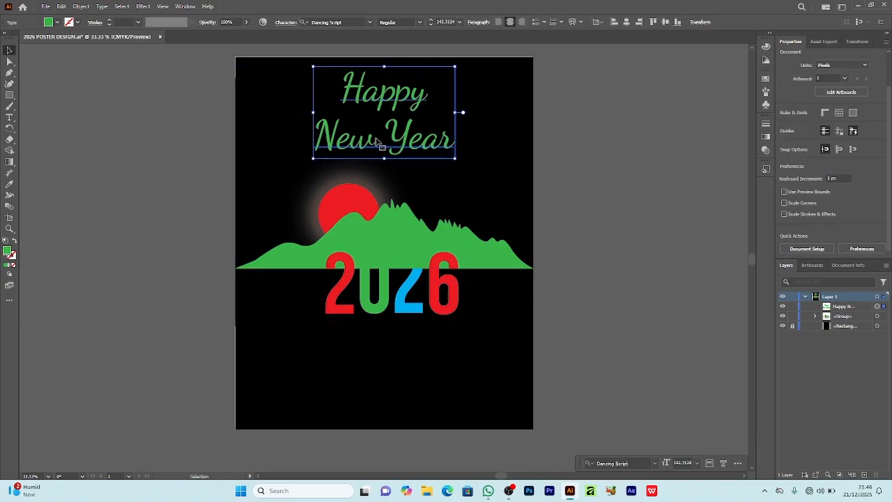
{"action": "left_click_drag", "start_coordinate": [456, 113], "coordinate": [442, 106]}
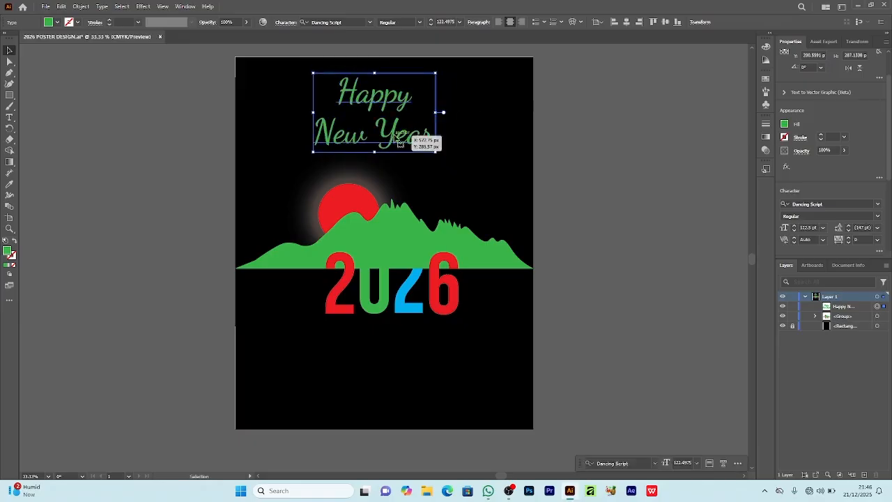
{"action": "left_click", "coordinate": [589, 110]}
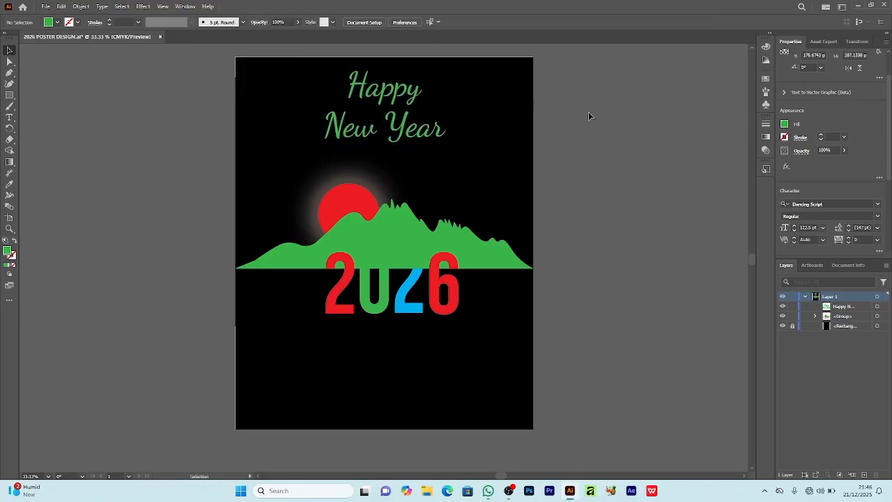
Step: Shrink the illustration group proportionally and move it up, centered below the heading
{"action": "scroll", "coordinate": [589, 110], "scroll_direction": "down", "scroll_amount": 2}
{"action": "left_click", "coordinate": [236, 218]}
{"action": "left_click_drag", "start_coordinate": [384, 270], "coordinate": [382, 214]}
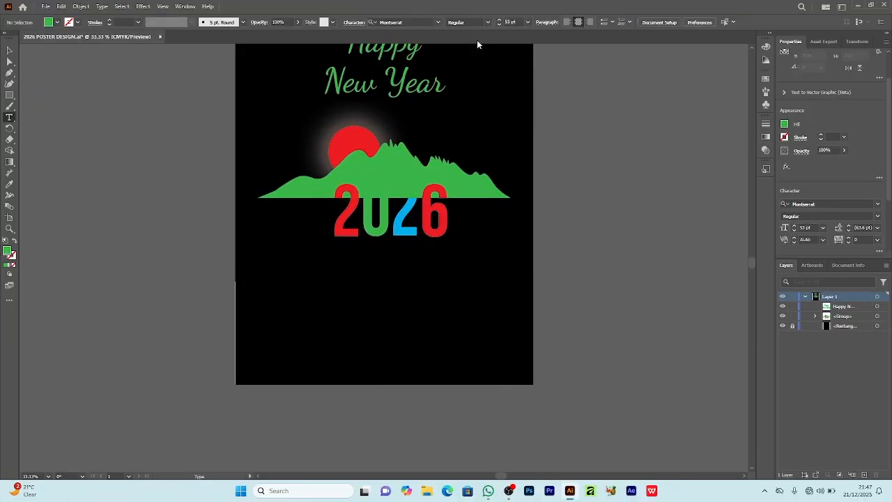
Step: Create a text area about 260 px tall below the 2026 digits in Montserrat Italic with white text
{"action": "left_click", "coordinate": [487, 23]}
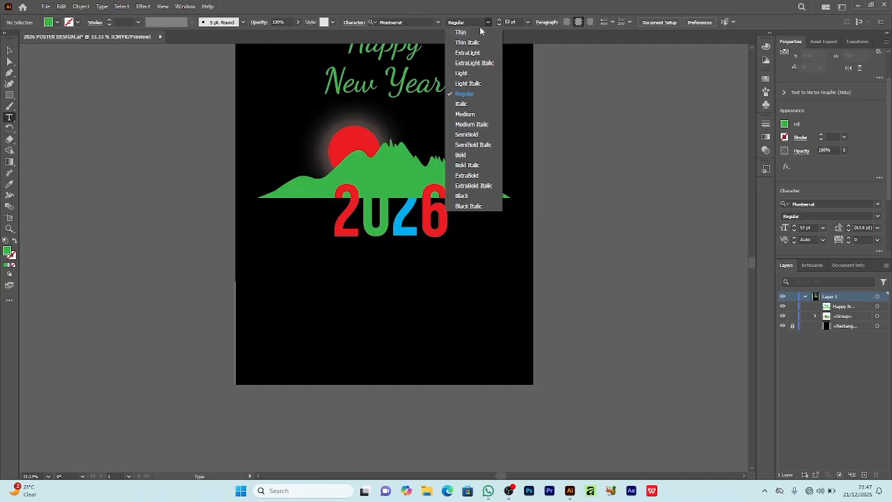
{"action": "left_click", "coordinate": [473, 104]}
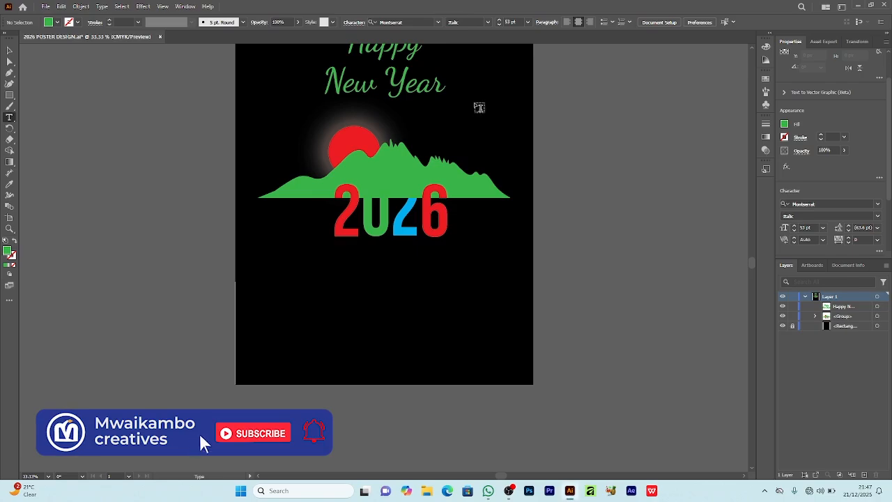
{"action": "left_click_drag", "start_coordinate": [272, 248], "coordinate": [500, 320]}
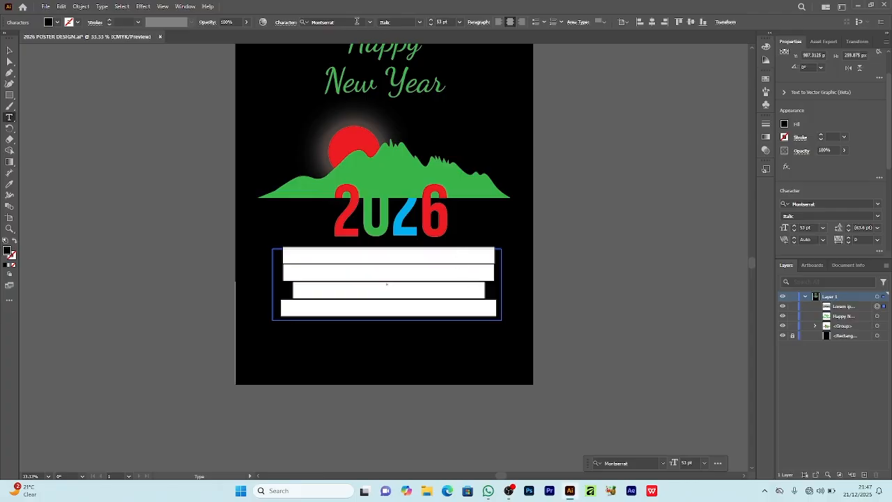
{"action": "left_click", "coordinate": [50, 23]}
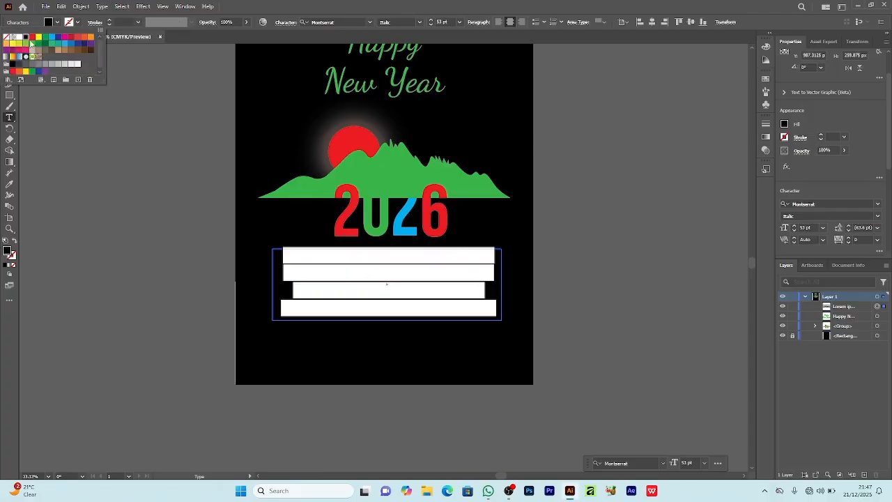
{"action": "left_click", "coordinate": [21, 39]}
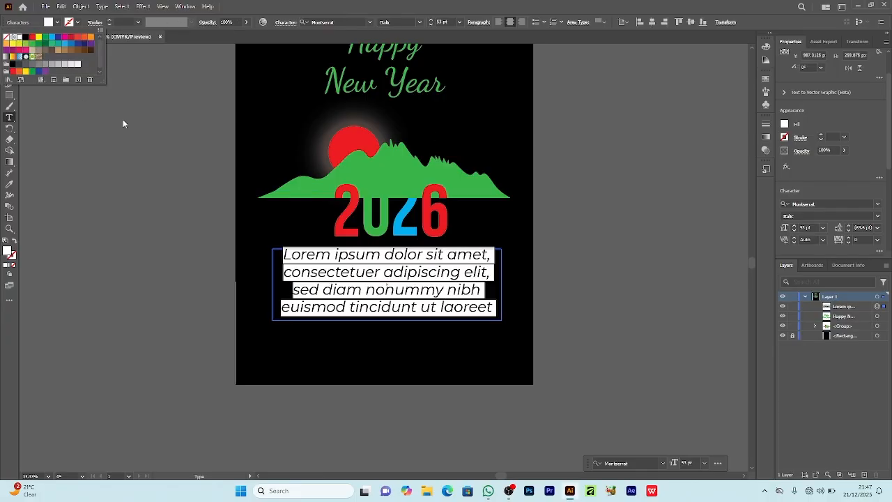
{"action": "left_click", "coordinate": [371, 275]}
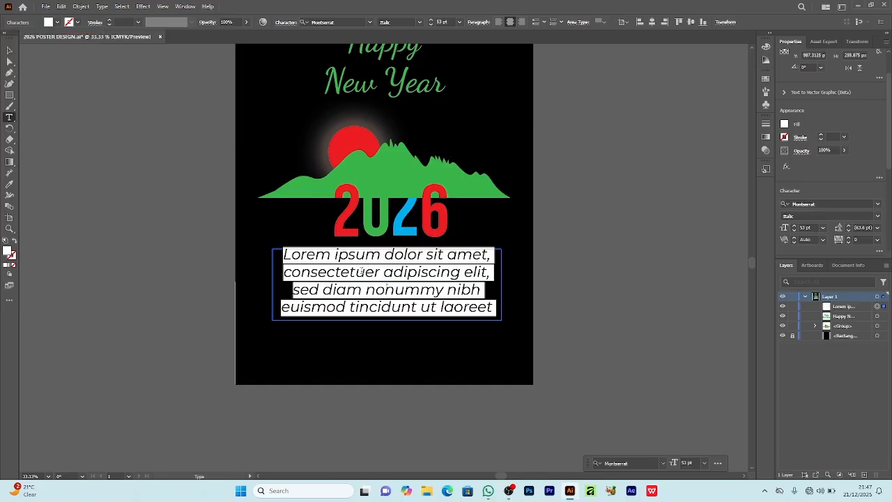
Step: Reduce the text area's font size to 25 pt
{"action": "left_click", "coordinate": [433, 25]}
{"action": "left_click", "coordinate": [432, 25]}
{"action": "left_click", "coordinate": [432, 25]}
{"action": "left_click", "coordinate": [432, 25]}
{"action": "left_click", "coordinate": [433, 25]}
{"action": "left_click", "coordinate": [432, 25]}
{"action": "left_click", "coordinate": [432, 26]}
{"action": "left_click", "coordinate": [432, 25]}
{"action": "left_click", "coordinate": [432, 26]}
{"action": "left_click", "coordinate": [432, 25]}
{"action": "left_click", "coordinate": [432, 25]}
{"action": "left_click", "coordinate": [432, 25]}
{"action": "left_click", "coordinate": [432, 25]}
{"action": "left_click", "coordinate": [432, 26]}
{"action": "left_click", "coordinate": [432, 26]}
{"action": "left_click", "coordinate": [432, 26]}
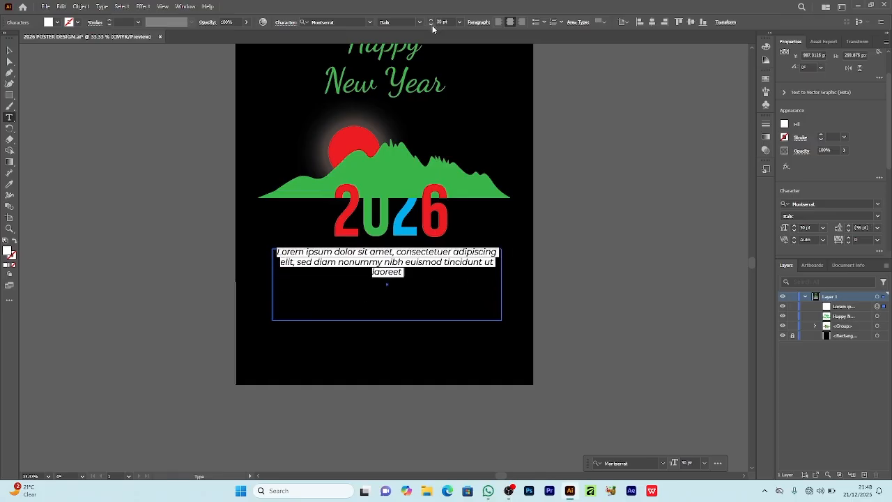
{"action": "left_click", "coordinate": [432, 25]}
{"action": "left_click", "coordinate": [433, 26]}
{"action": "left_click", "coordinate": [432, 25]}
{"action": "left_click", "coordinate": [432, 25]}
{"action": "left_click", "coordinate": [432, 25]}
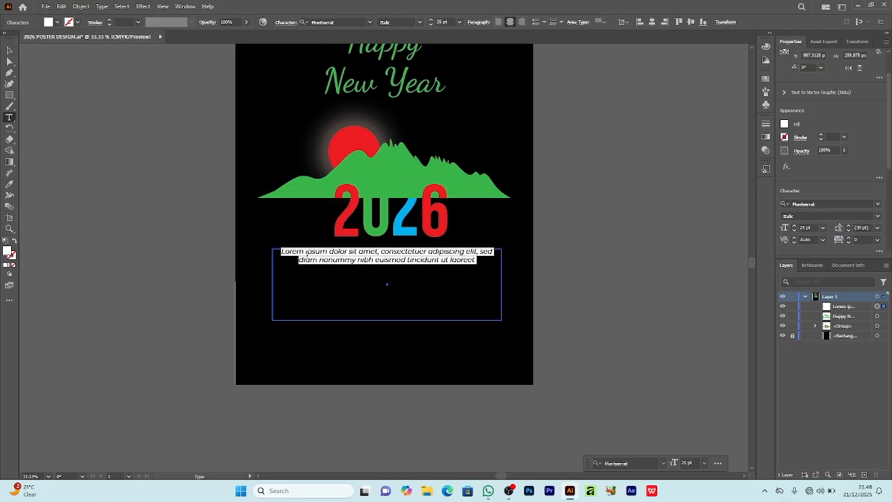
Step: Replace the placeholder with the copied New Year message, and widen and lengthen the text frame to about 368 px tall to fit it
{"action": "right_click", "coordinate": [307, 258]}
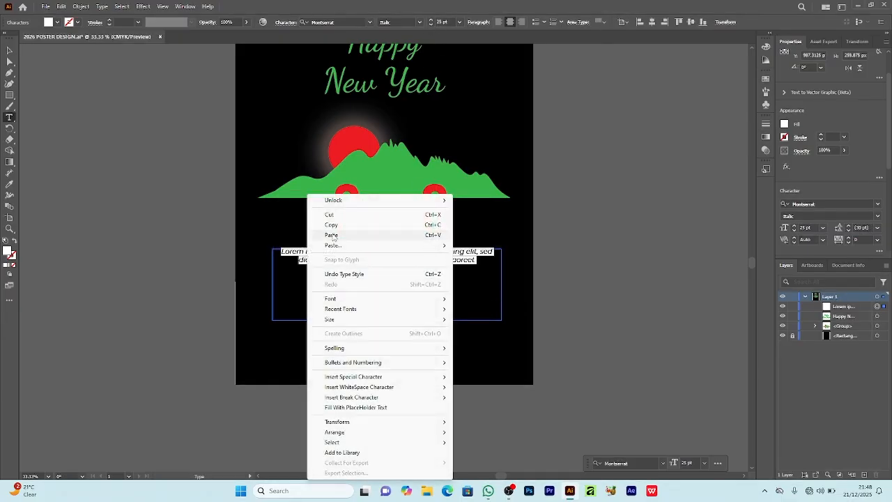
{"action": "left_click", "coordinate": [332, 236]}
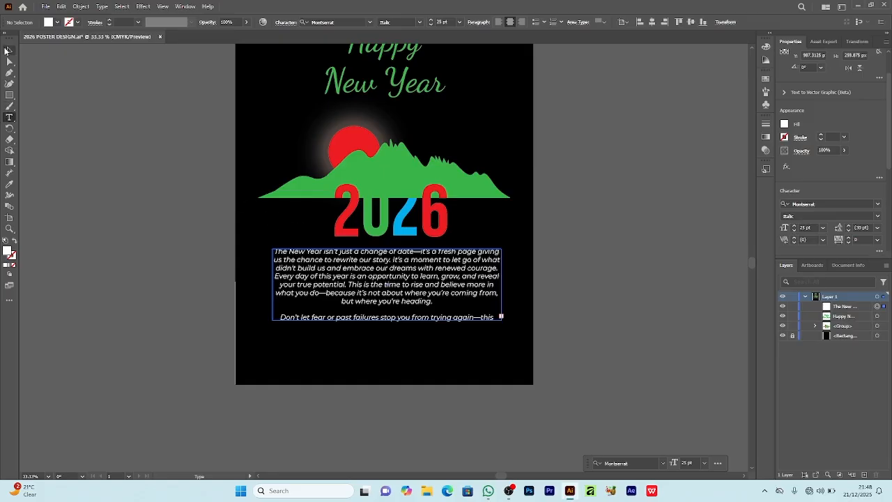
{"action": "left_click", "coordinate": [7, 50]}
{"action": "left_click_drag", "start_coordinate": [507, 284], "coordinate": [519, 285]}
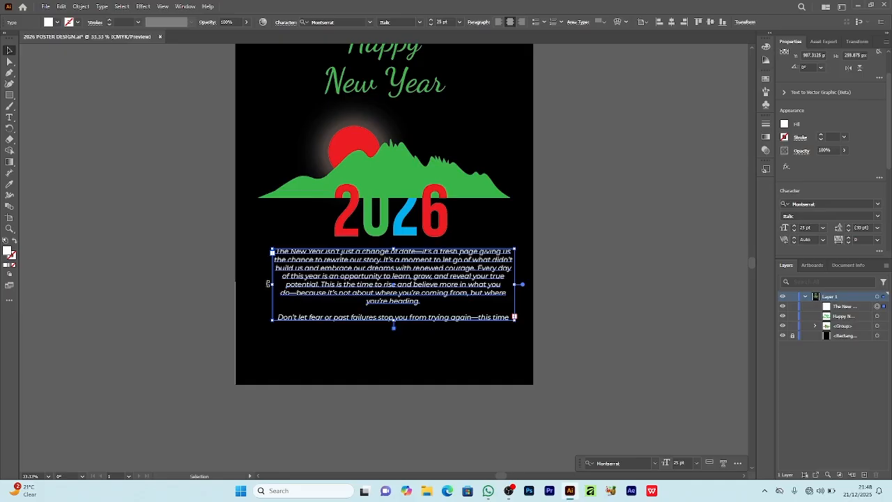
{"action": "left_click_drag", "start_coordinate": [275, 285], "coordinate": [252, 285]}
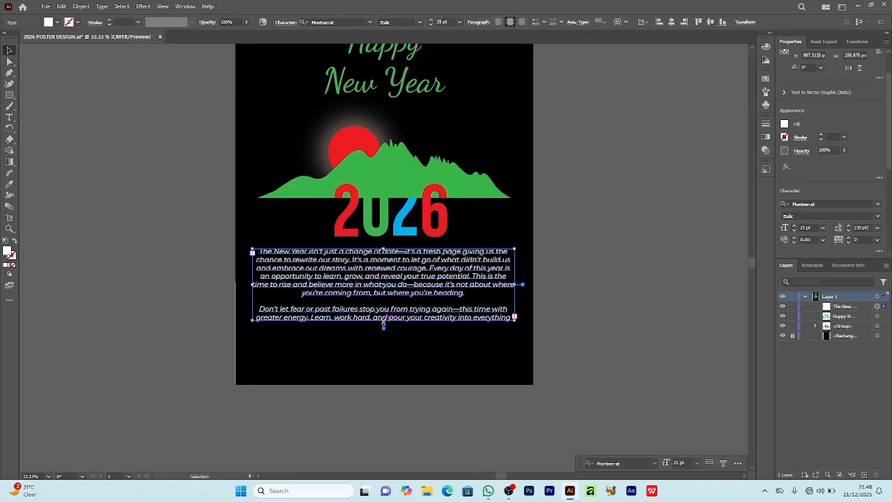
{"action": "left_click_drag", "start_coordinate": [383, 322], "coordinate": [385, 352]}
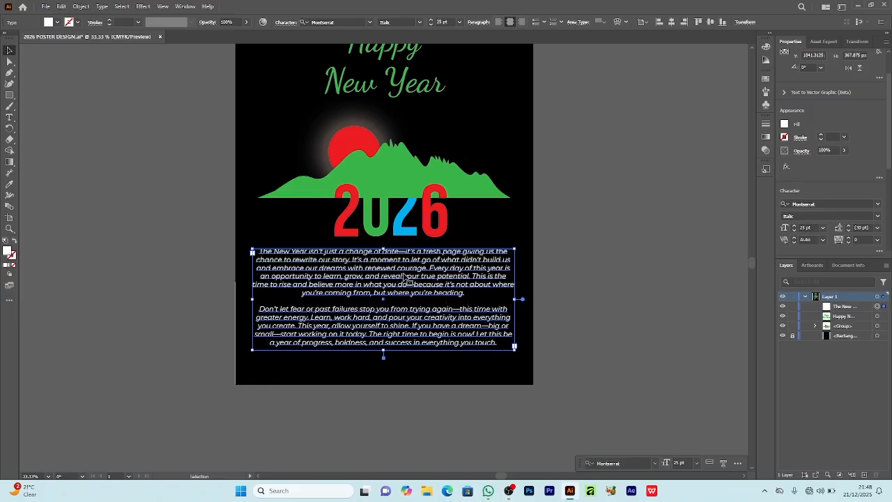
Step: Recolor the New Year message paragraphs in the mountain's green using the Eyedropper tool
{"action": "key", "text": "i"}
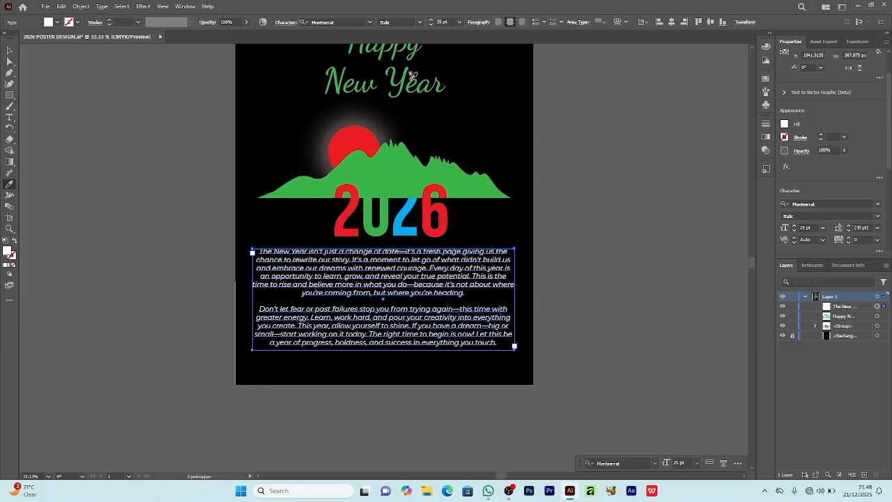
{"action": "left_click", "coordinate": [424, 180]}
{"action": "left_click", "coordinate": [10, 51]}
{"action": "left_click", "coordinate": [583, 176]}
{"action": "scroll", "coordinate": [584, 177], "scroll_direction": "up", "scroll_amount": 1}
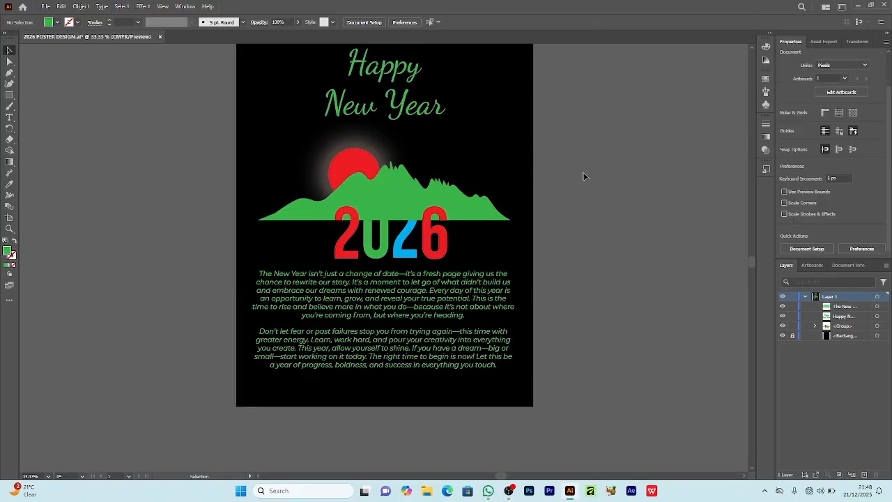
Step: Move the mountain and 2026 group up slightly between the heading and the message, and save the poster
{"action": "scroll", "coordinate": [575, 184], "scroll_direction": "up", "scroll_amount": 1}
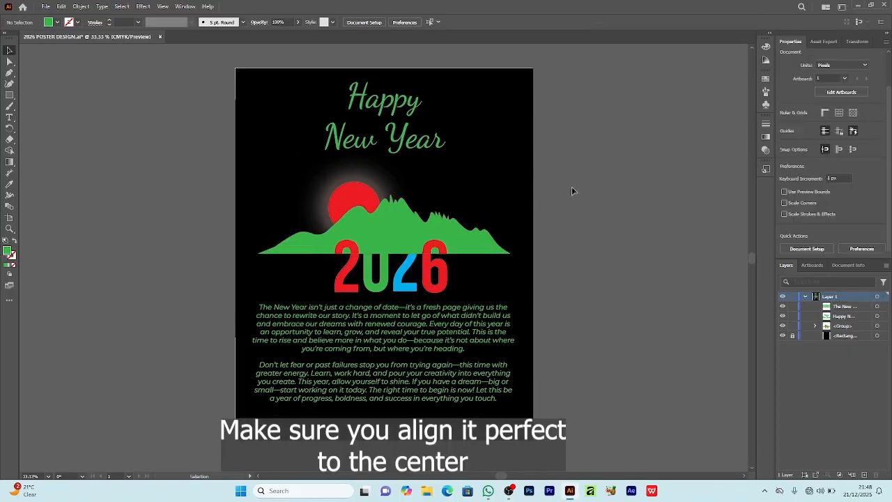
{"action": "left_click", "coordinate": [435, 238]}
{"action": "left_click_drag", "start_coordinate": [437, 255], "coordinate": [439, 250]}
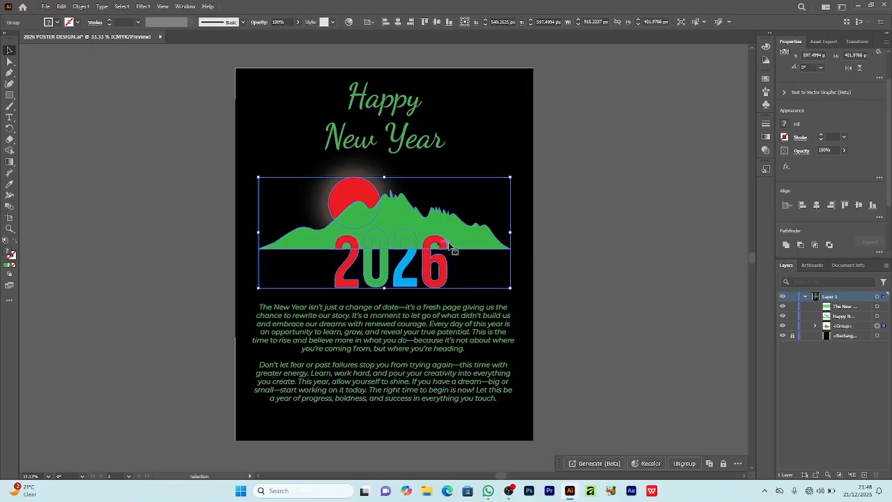
{"action": "left_click", "coordinate": [569, 227]}
{"action": "scroll", "coordinate": [567, 220], "scroll_direction": "down", "scroll_amount": 1}
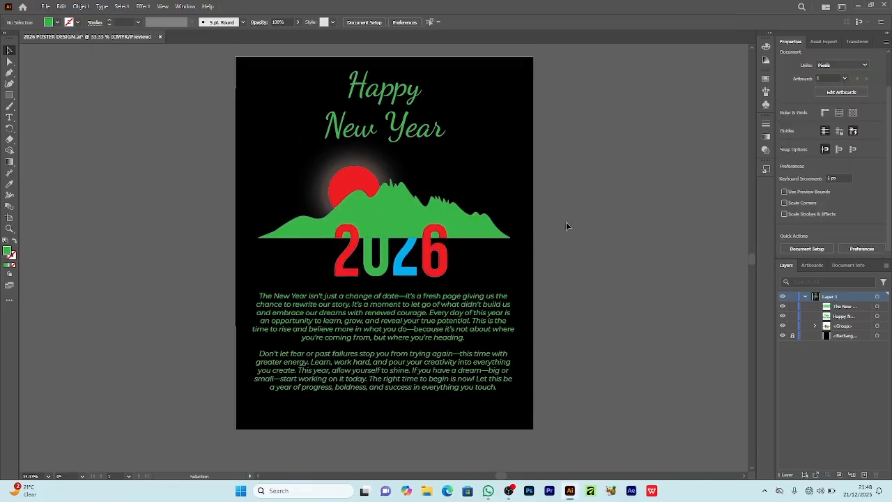
{"action": "key", "text": "ctrl+s"}
Step: Group the heading, the mountain and 2026 artwork, and the message paragraphs together
{"action": "left_click_drag", "start_coordinate": [230, 66], "coordinate": [543, 398]}
{"action": "left_click", "coordinate": [682, 463]}
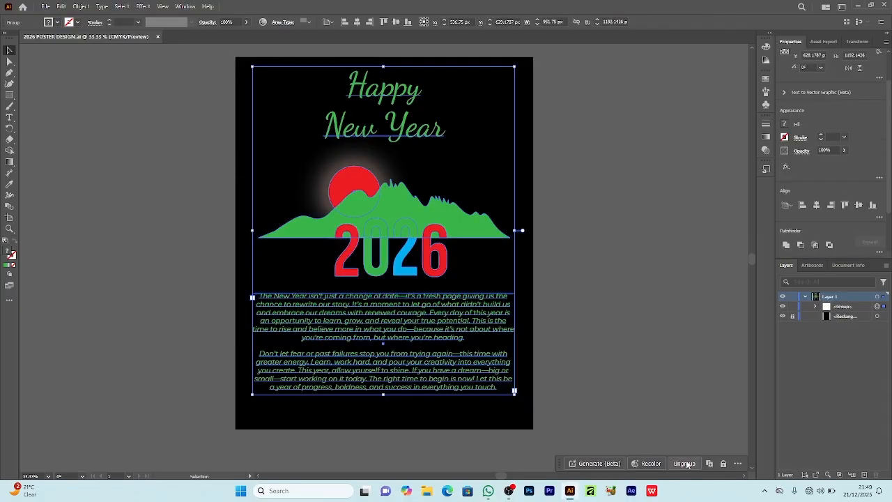
{"action": "left_click", "coordinate": [672, 400]}
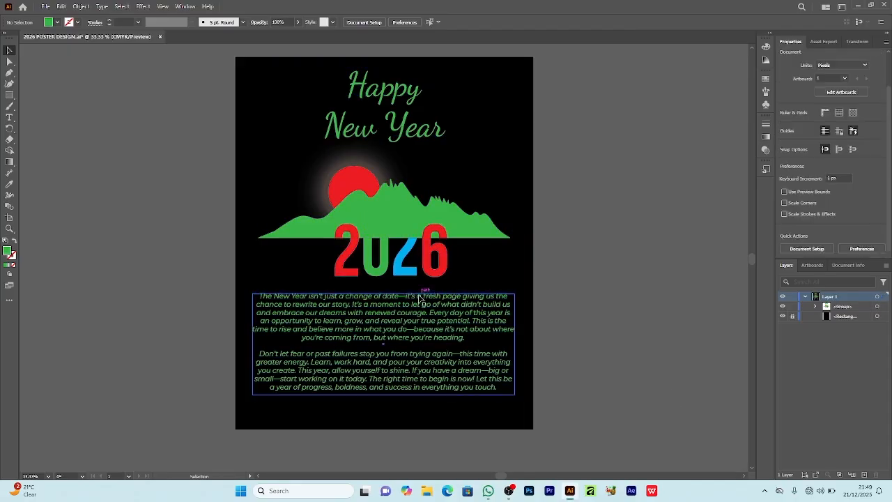
Step: Draw a descending diagonal line about 1390 px wide and 505 px high across the message, extending past both poster edges
{"action": "right_click", "coordinate": [9, 95]}
{"action": "left_click", "coordinate": [42, 91]}
{"action": "left_click_drag", "start_coordinate": [203, 270], "coordinate": [587, 407]}
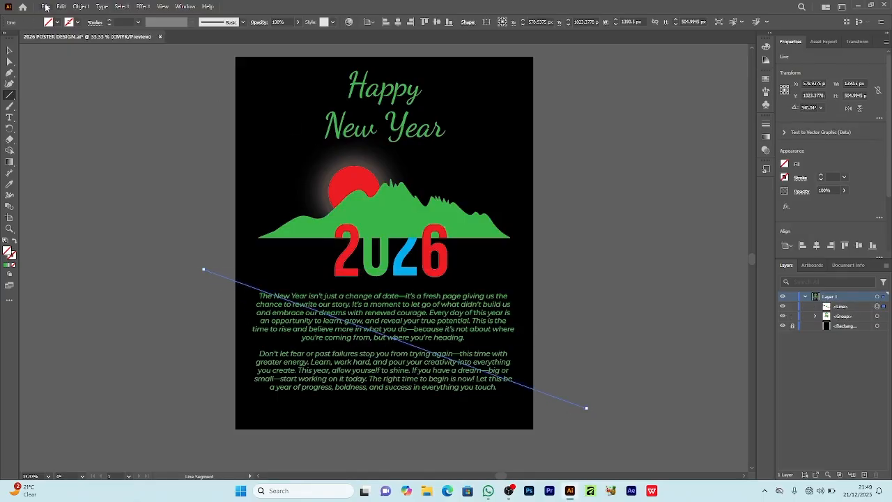
Step: Give the diagonal line a yellow 5 pt stroke and shift it slightly down
{"action": "left_click", "coordinate": [69, 23]}
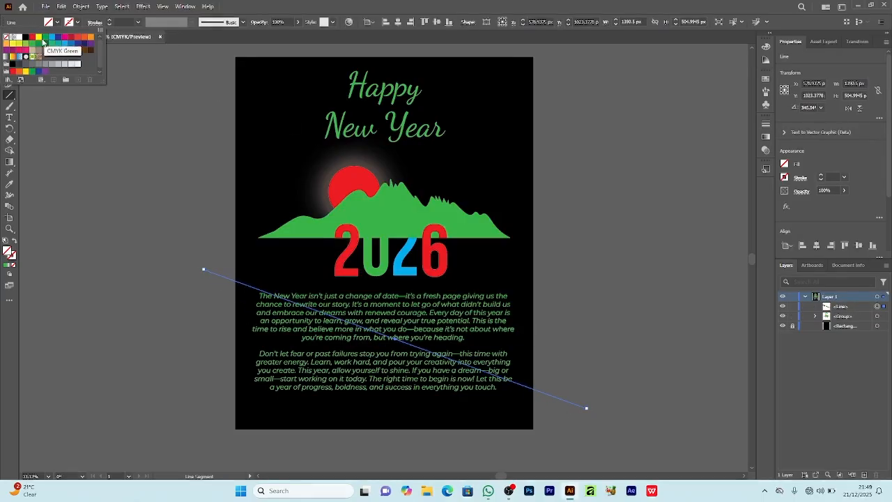
{"action": "left_click", "coordinate": [39, 36]}
{"action": "left_click", "coordinate": [110, 20]}
{"action": "left_click", "coordinate": [110, 21]}
{"action": "left_click", "coordinate": [110, 20]}
{"action": "left_click", "coordinate": [110, 21]}
{"action": "left_click", "coordinate": [10, 51]}
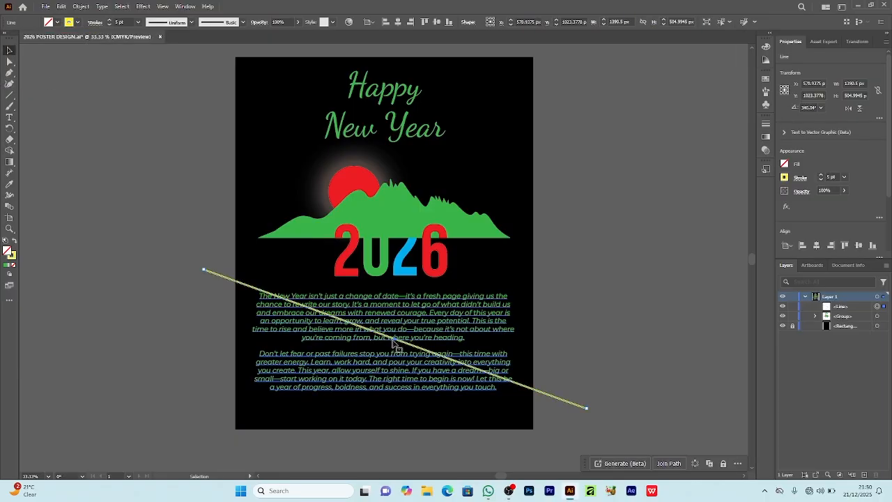
{"action": "mouse_move", "coordinate": [396, 342]}
{"action": "left_mouse_down"}
{"action": "mouse_move", "coordinate": [391, 353]}
{"action": "mouse_move", "coordinate": [397, 347]}
{"action": "left_mouse_up"}
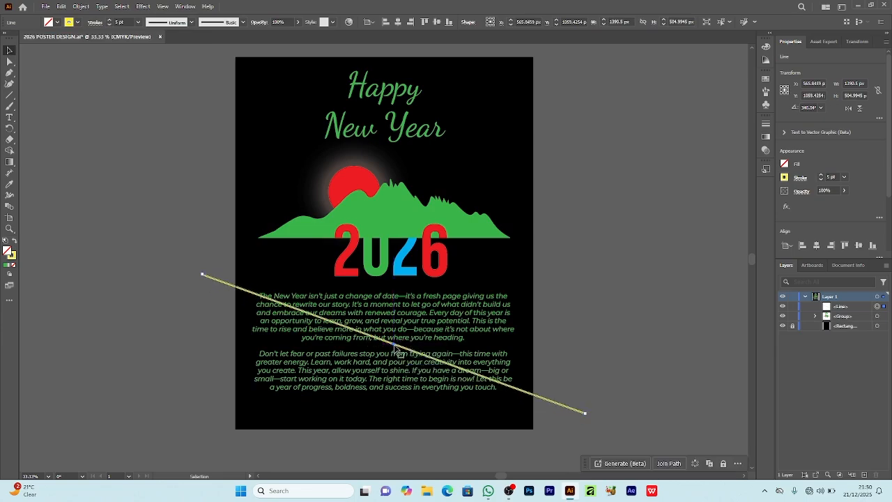
{"action": "left_click", "coordinate": [617, 292]}
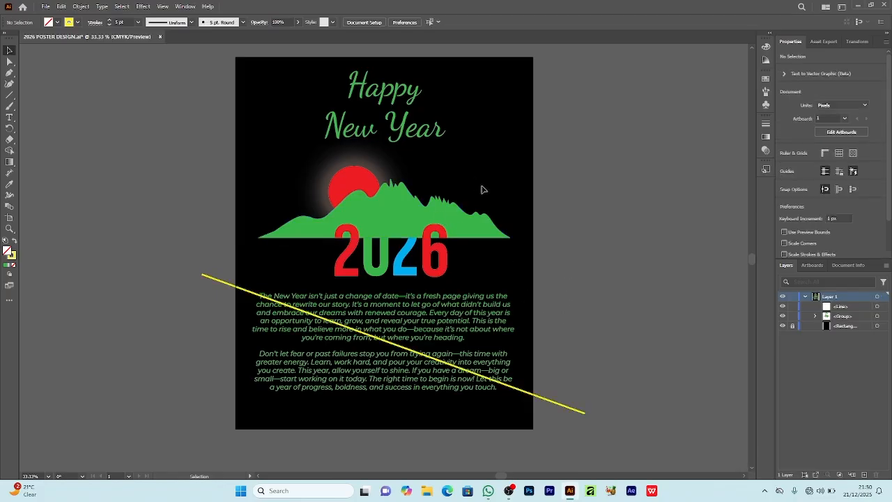
Step: Lock and hide the group containing the heading, artwork and message
{"action": "left_click", "coordinate": [449, 220]}
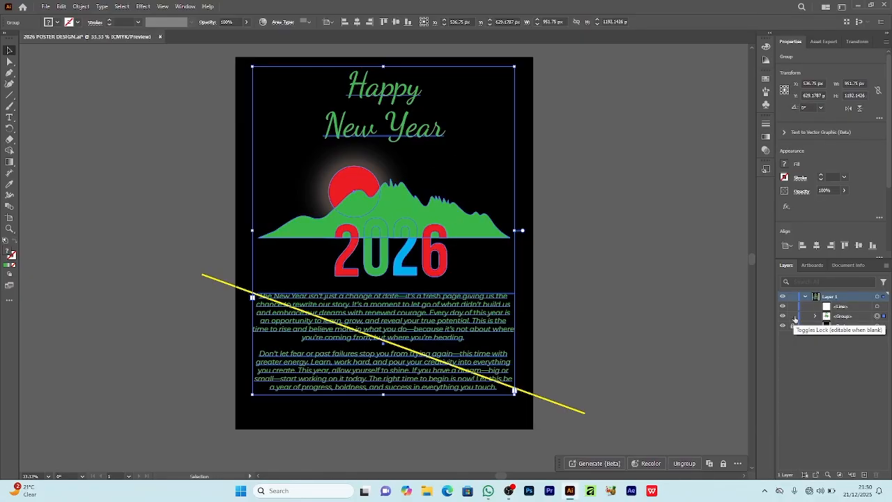
{"action": "left_click", "coordinate": [792, 317]}
{"action": "left_click", "coordinate": [783, 317]}
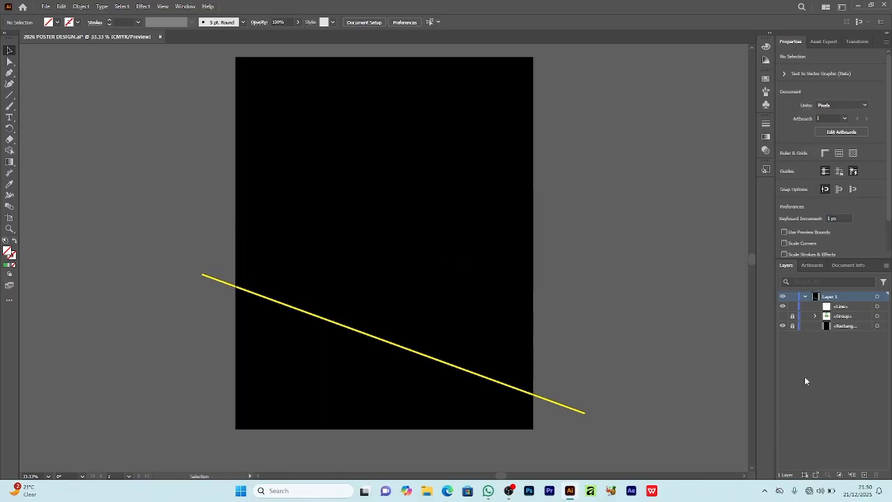
Step: Unlock the black background rectangle, select it with the diagonal line, and split it along the line using Pathfinder Divide
{"action": "left_click", "coordinate": [793, 325]}
{"action": "left_click", "coordinate": [876, 326]}
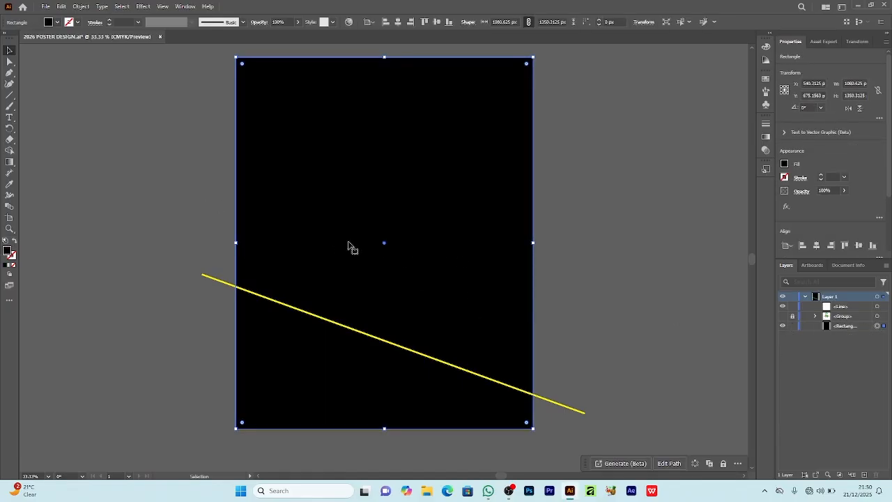
{"action": "left_click_drag", "start_coordinate": [164, 185], "coordinate": [333, 349]}
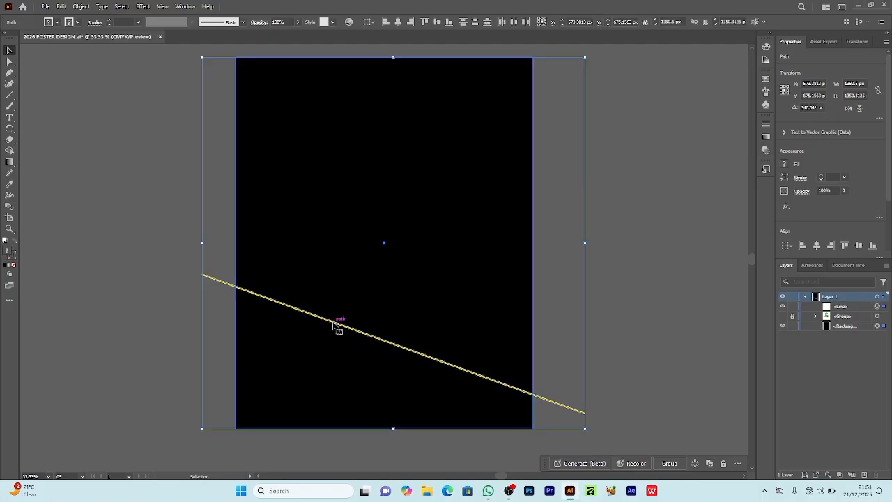
{"action": "left_click", "coordinate": [880, 218]}
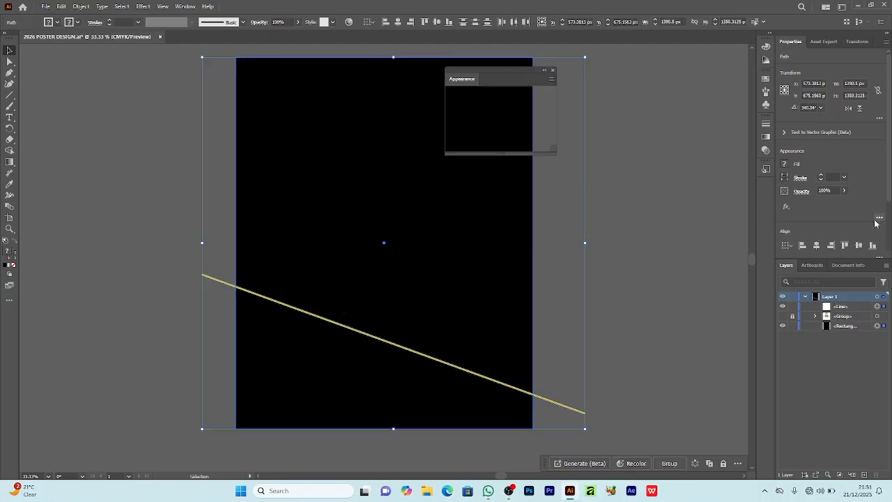
{"action": "left_click", "coordinate": [552, 72]}
{"action": "scroll", "coordinate": [830, 210], "scroll_direction": "down", "scroll_amount": 2}
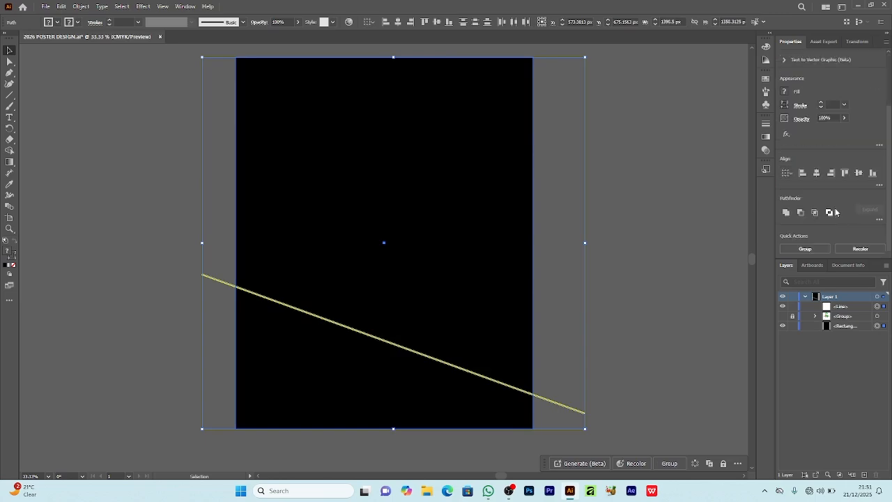
{"action": "left_click", "coordinate": [879, 220]}
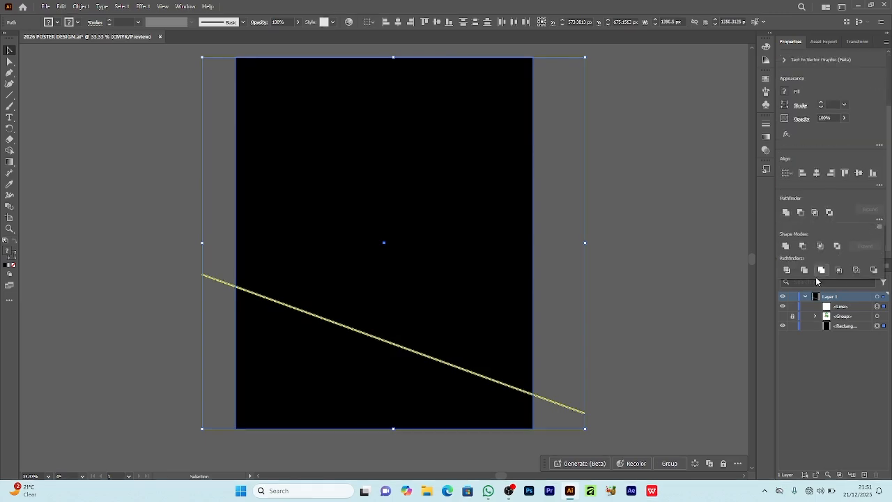
{"action": "left_click", "coordinate": [787, 270]}
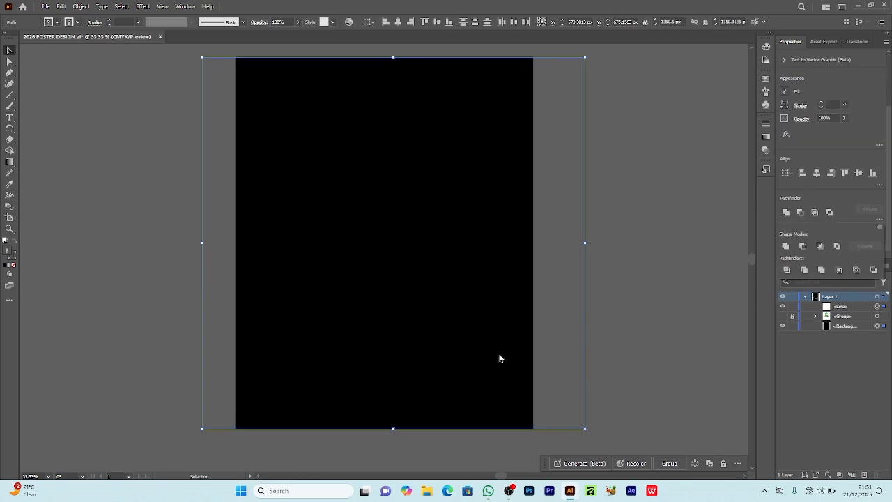
{"action": "left_click", "coordinate": [638, 356]}
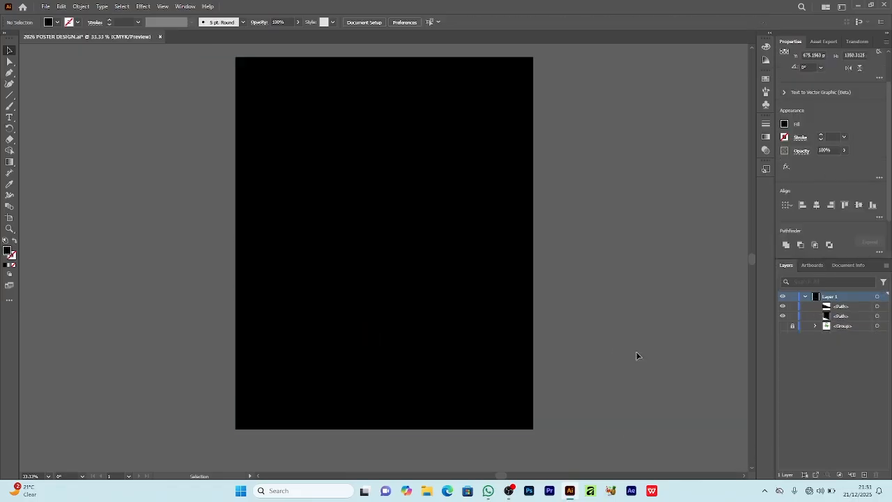
Step: Delete the black background piece below the diagonal cut
{"action": "left_click", "coordinate": [339, 366]}
{"action": "left_click", "coordinate": [350, 256]}
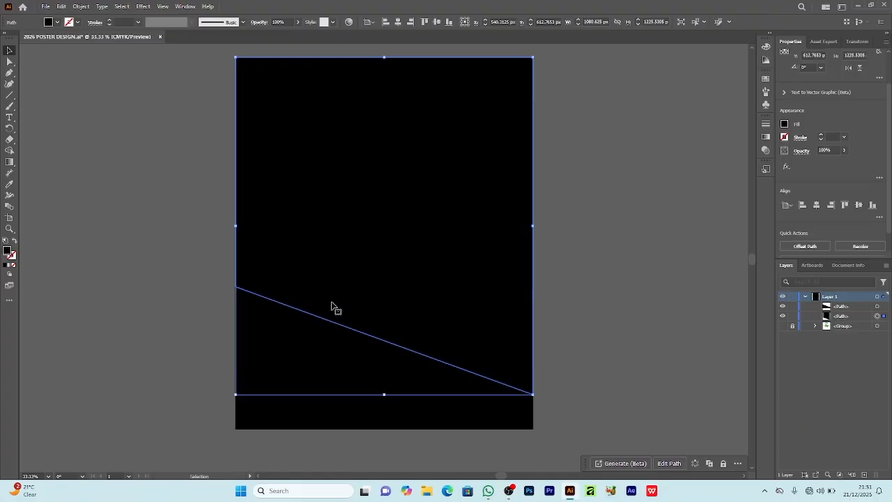
{"action": "left_click", "coordinate": [562, 266]}
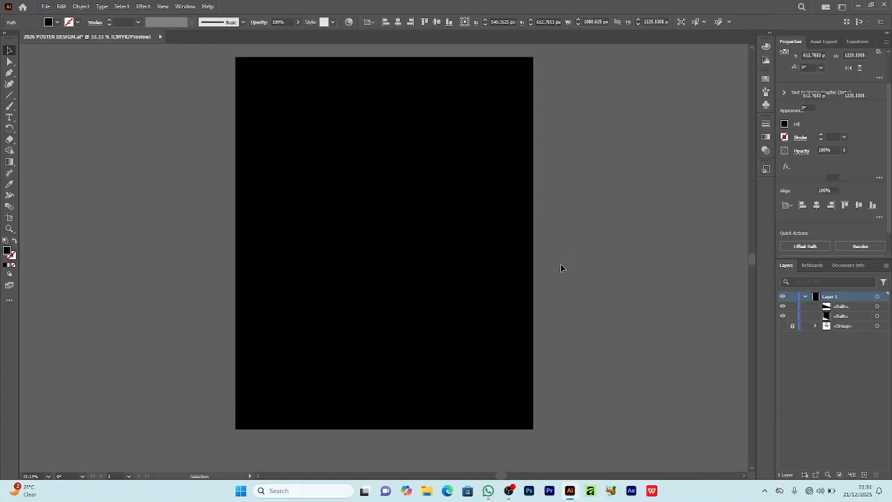
{"action": "left_click", "coordinate": [361, 374]}
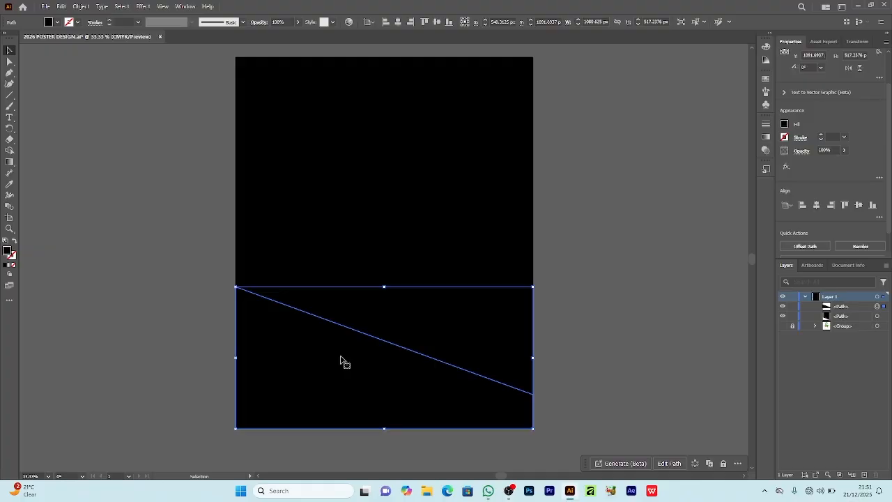
{"action": "key", "text": "Delete"}
Step: Round the lower-left corner of the remaining black shape to a radius of about 112 px
{"action": "left_click", "coordinate": [342, 314]}
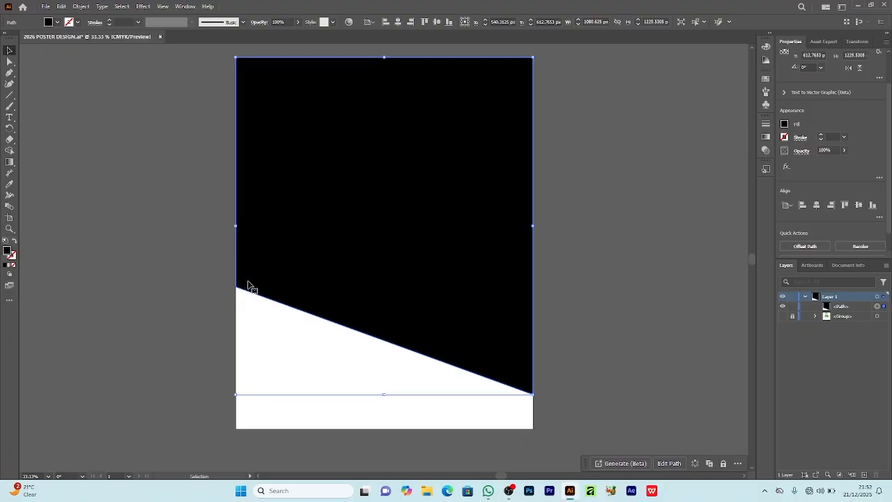
{"action": "left_click", "coordinate": [9, 64]}
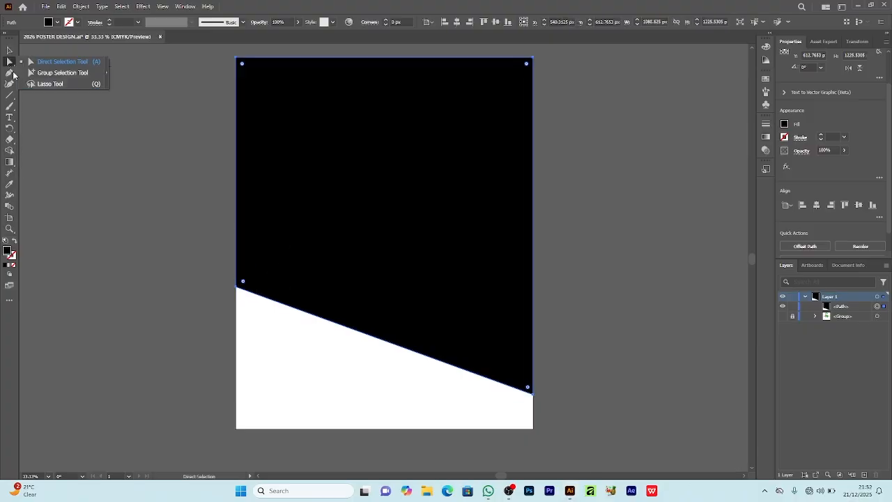
{"action": "left_click", "coordinate": [237, 286]}
{"action": "left_click_drag", "start_coordinate": [242, 284], "coordinate": [276, 279]}
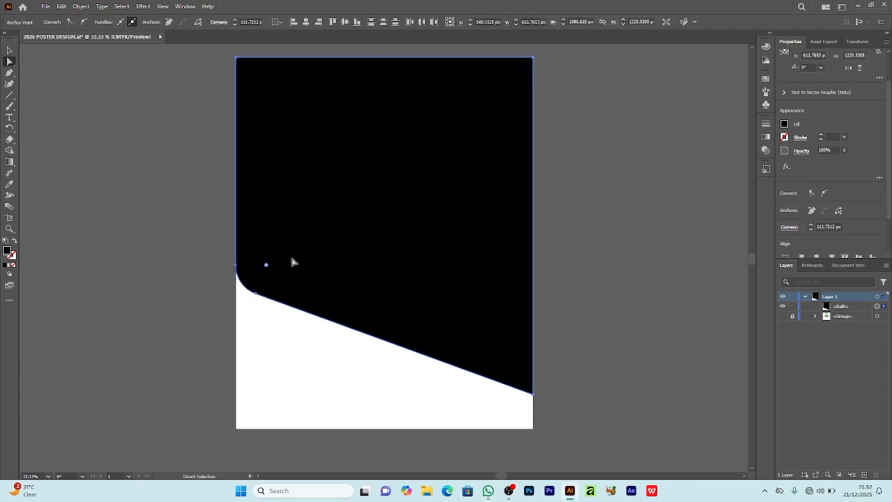
Step: Draw a closed triangle with the Pen tool from the rounded corner's end, up into the black area, to the diagonal's lower end
{"action": "left_click", "coordinate": [9, 72]}
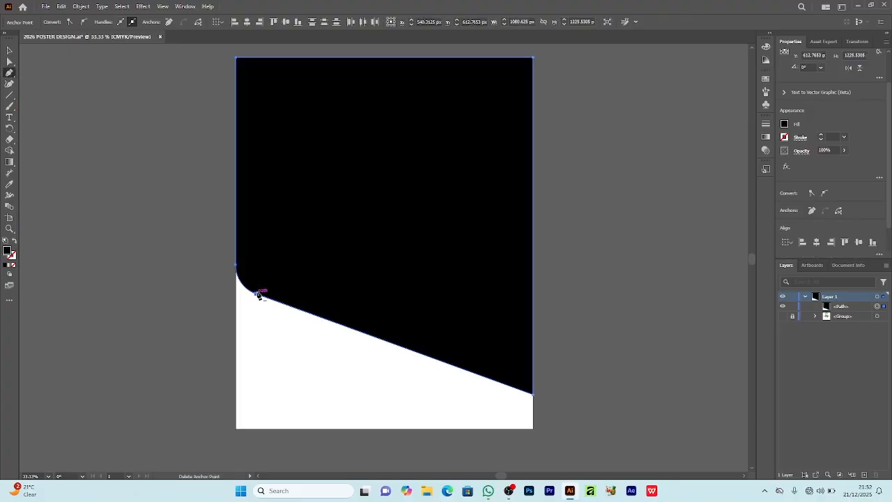
{"action": "left_click", "coordinate": [258, 293]}
{"action": "key", "text": "ctrl+z"}
{"action": "left_click", "coordinate": [256, 290]}
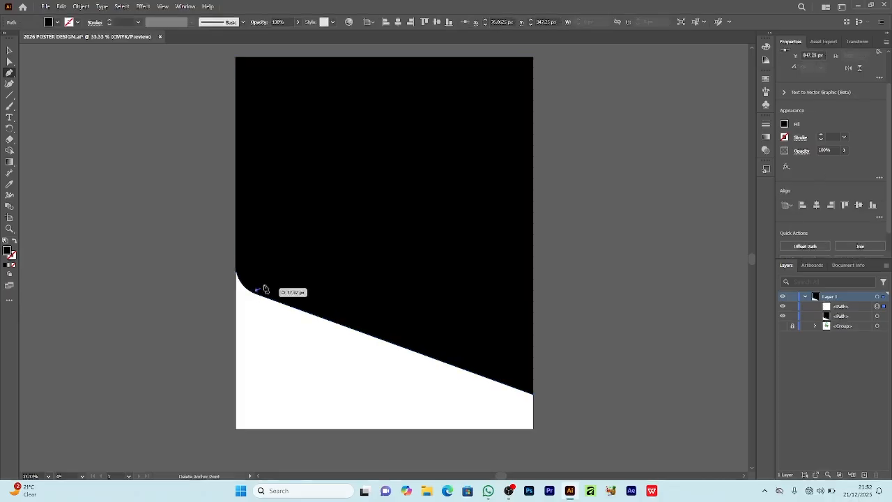
{"action": "left_click", "coordinate": [328, 256]}
{"action": "left_click", "coordinate": [533, 393]}
{"action": "left_click", "coordinate": [257, 291]}
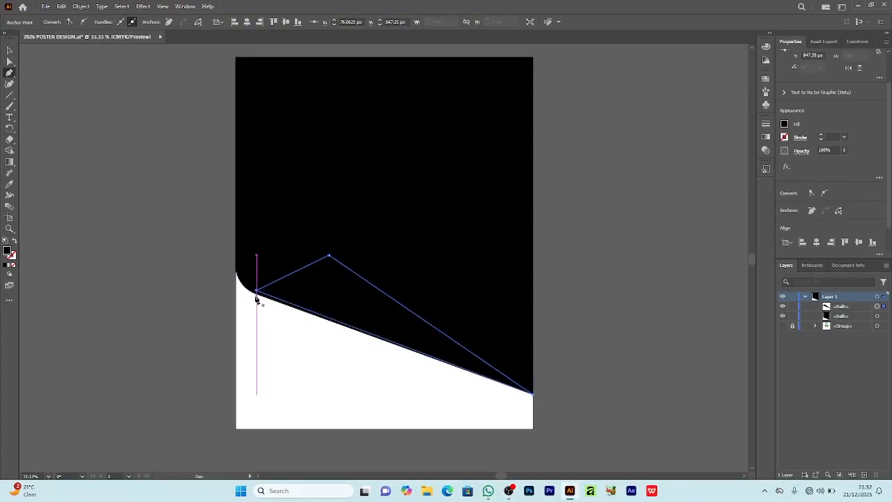
Step: Snap the triangle's left point to the diagonal edge, bend its short side into a page curl with the Curvature tool, and adjust its tip
{"action": "key", "text": "shift+asciitilde"}
{"action": "left_click_drag", "start_coordinate": [256, 291], "coordinate": [256, 293]}
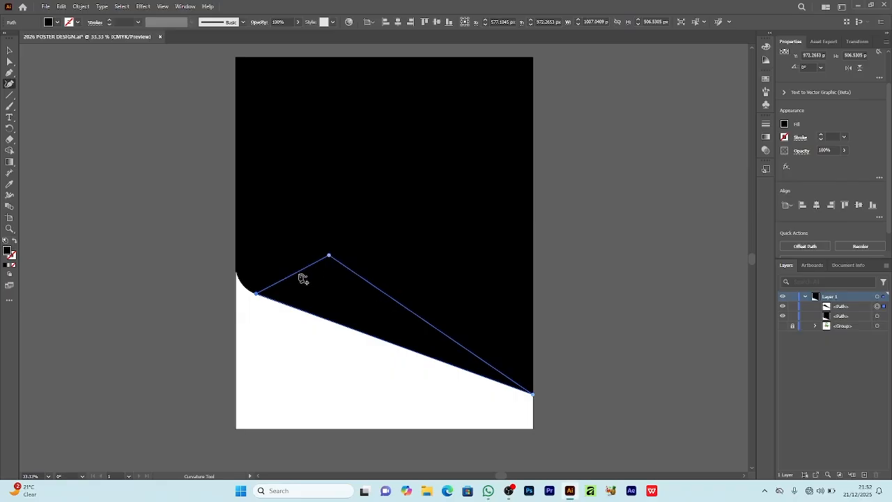
{"action": "left_click_drag", "start_coordinate": [300, 275], "coordinate": [317, 289]}
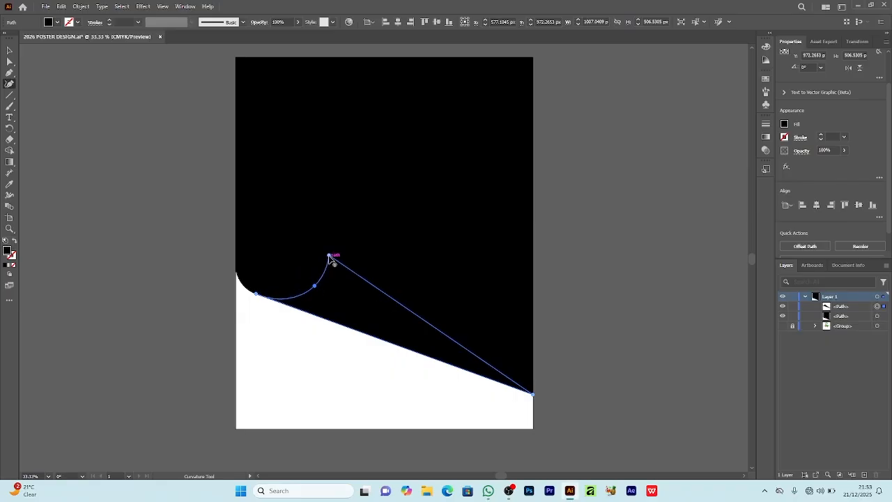
{"action": "left_click_drag", "start_coordinate": [330, 256], "coordinate": [333, 259]}
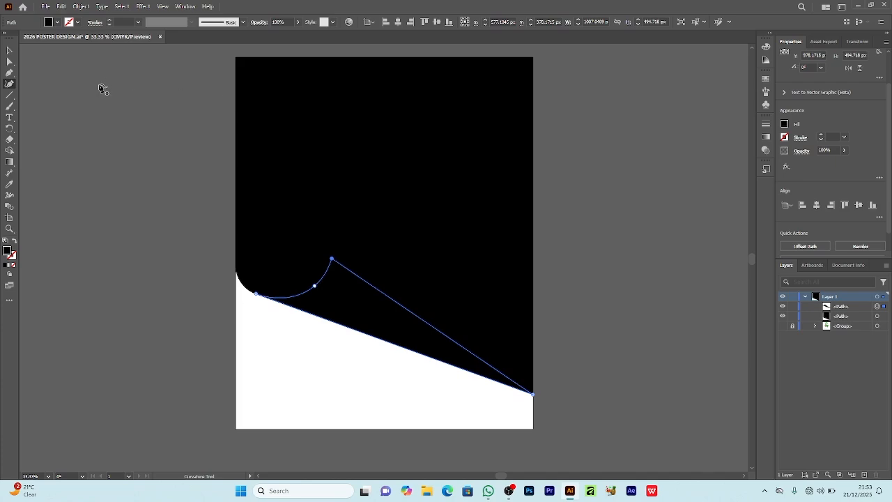
Step: Fill the page-curl shape with the White, Black linear gradient and tilt the gradient slightly across it
{"action": "left_click", "coordinate": [56, 22]}
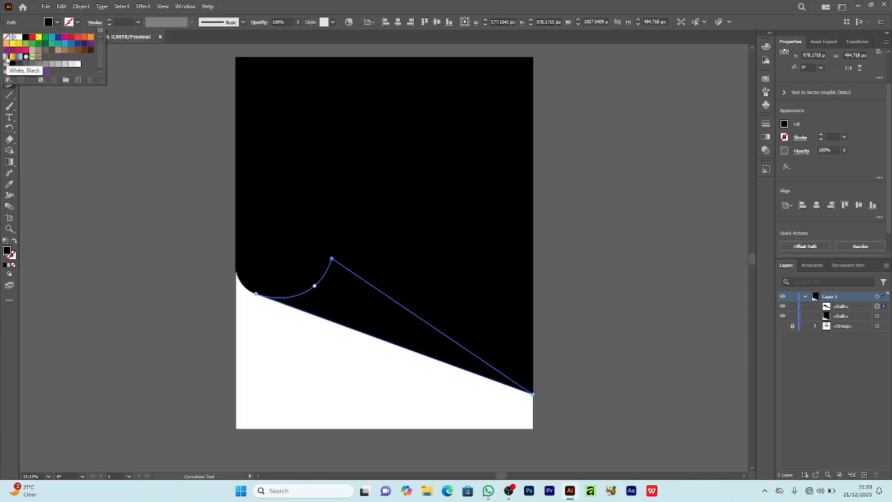
{"action": "left_click", "coordinate": [7, 58]}
{"action": "left_click", "coordinate": [10, 161]}
{"action": "mouse_move", "coordinate": [538, 326]}
{"action": "left_mouse_down"}
{"action": "mouse_move", "coordinate": [528, 397]}
{"action": "mouse_move", "coordinate": [534, 335]}
{"action": "left_mouse_up"}
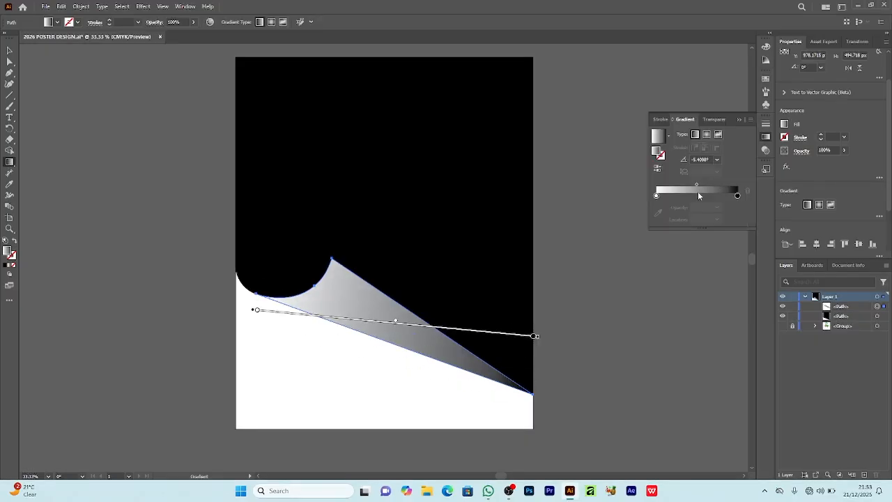
Step: Move the gradient's black stop near the middle and add a white stop at the far end
{"action": "left_click_drag", "start_coordinate": [737, 195], "coordinate": [702, 196]}
{"action": "left_click", "coordinate": [711, 197]}
{"action": "double_click", "coordinate": [738, 197]}
{"action": "left_click", "coordinate": [640, 279]}
Step: Rotate the page curl's gradient to about 63° so it runs steeply across the fold, and reposition it over the shape
{"action": "left_click_drag", "start_coordinate": [539, 338], "coordinate": [261, 220]}
{"action": "mouse_move", "coordinate": [401, 194]}
{"action": "left_mouse_down"}
{"action": "mouse_move", "coordinate": [390, 235]}
{"action": "mouse_move", "coordinate": [394, 345]}
{"action": "mouse_move", "coordinate": [484, 284]}
{"action": "left_mouse_up"}
{"action": "left_click_drag", "start_coordinate": [428, 282], "coordinate": [421, 303]}
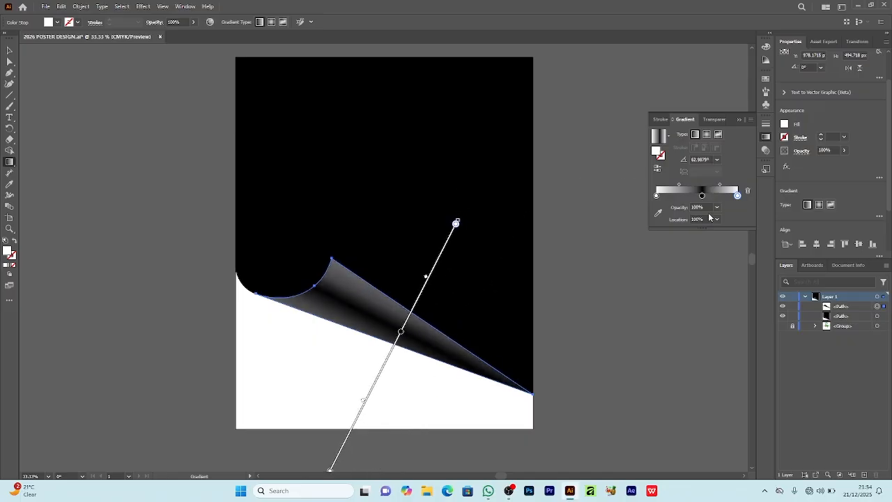
Step: Recolor the middle stop of the page curl's gradient from black to dark gray
{"action": "left_click", "coordinate": [716, 209]}
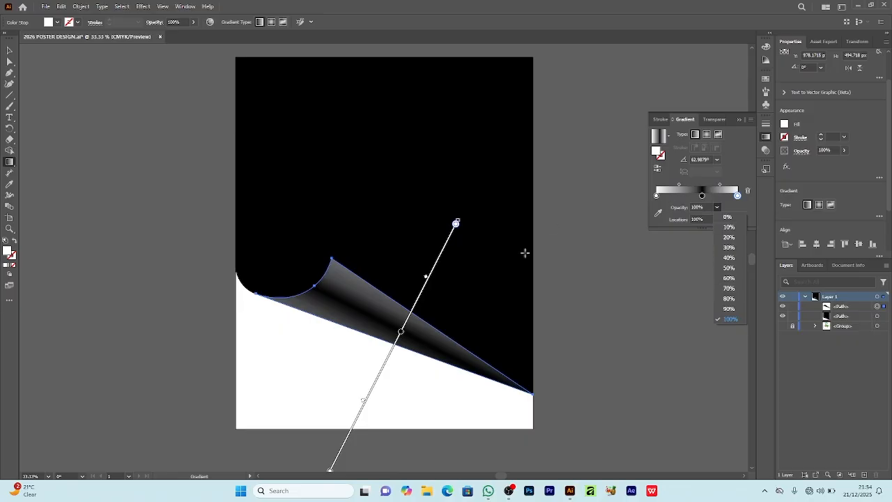
{"action": "double_click", "coordinate": [702, 195]}
{"action": "left_click", "coordinate": [49, 22]}
{"action": "left_click", "coordinate": [31, 64]}
{"action": "left_click", "coordinate": [26, 64]}
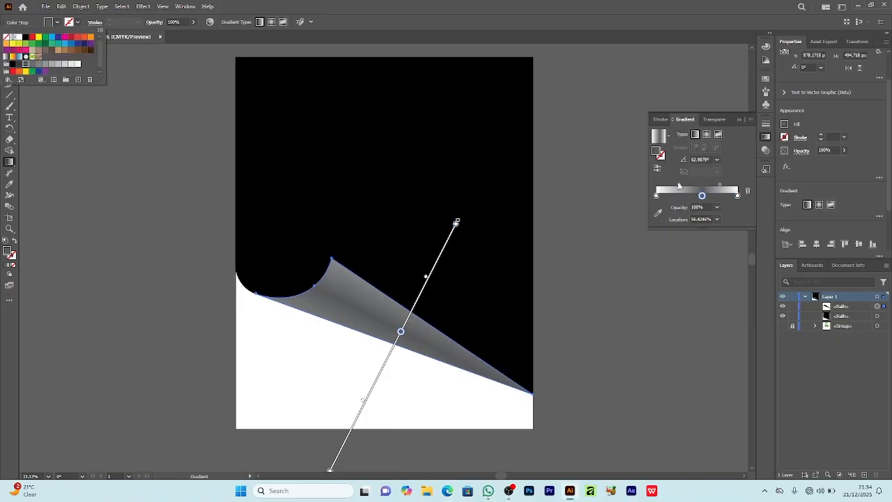
Step: Move the page-curl gradient's midpoints closer to the middle stop and shift the whole gradient slightly down the fold
{"action": "left_click", "coordinate": [720, 185]}
{"action": "left_click_drag", "start_coordinate": [720, 184], "coordinate": [718, 185]}
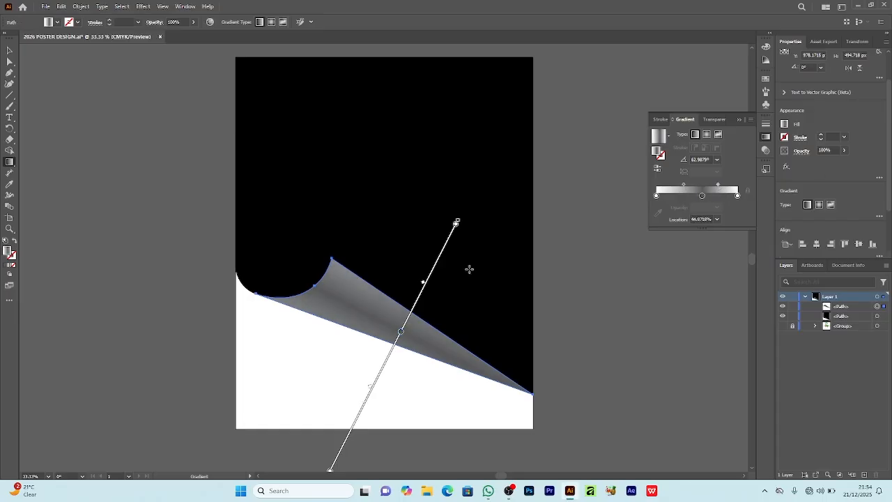
{"action": "left_click_drag", "start_coordinate": [437, 265], "coordinate": [434, 271]}
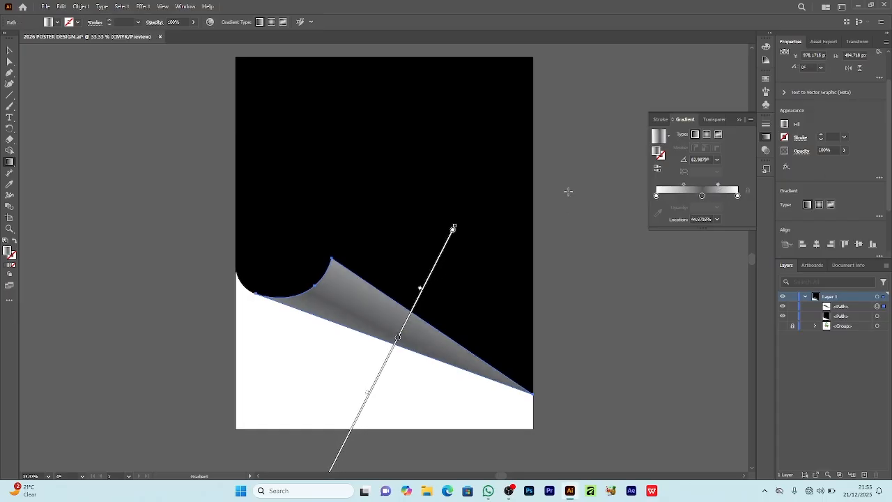
{"action": "left_click", "coordinate": [740, 119]}
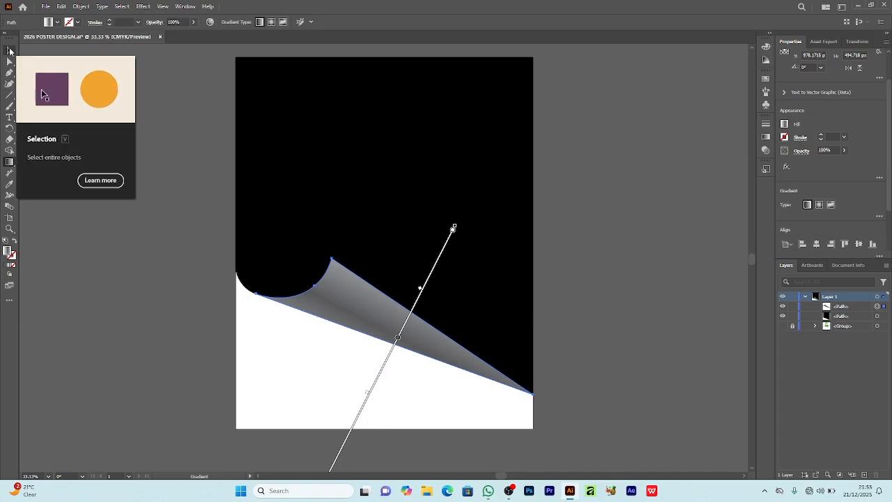
Step: Draw a 1080 × 1350 px rectangle covering the whole artboard and send it to the back as the background
{"action": "left_click", "coordinate": [9, 50]}
{"action": "left_click", "coordinate": [414, 148]}
{"action": "left_click", "coordinate": [10, 95]}
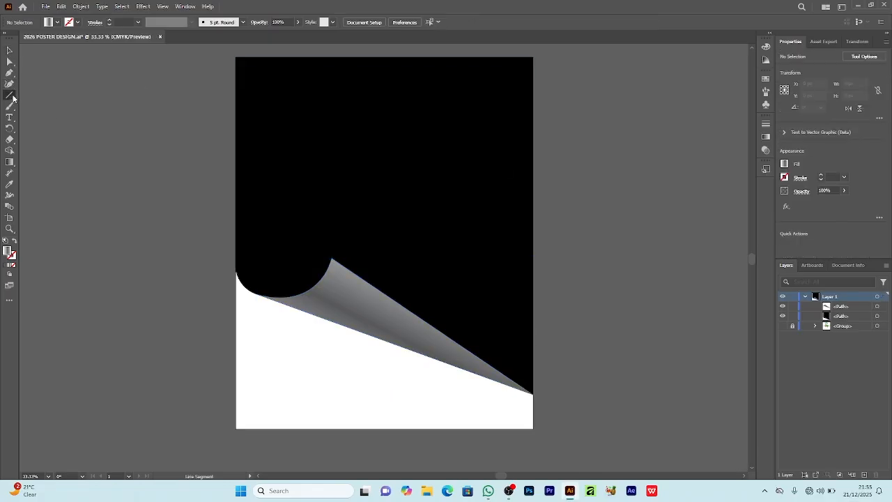
{"action": "left_click_drag", "start_coordinate": [236, 57], "coordinate": [494, 345]}
{"action": "left_click_drag", "start_coordinate": [533, 428], "coordinate": [533, 428]}
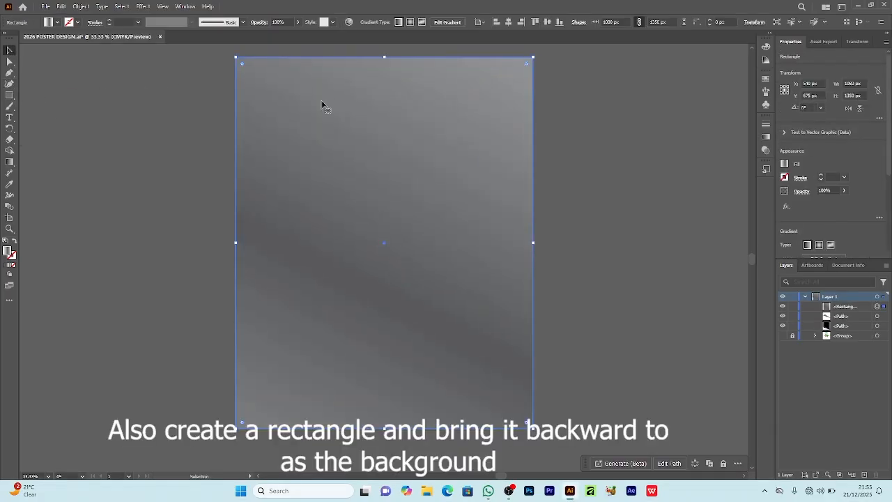
{"action": "key", "text": "v"}
{"action": "right_click", "coordinate": [369, 110]}
{"action": "mouse_move", "coordinate": [397, 354]}
{"action": "left_click", "coordinate": [514, 386]}
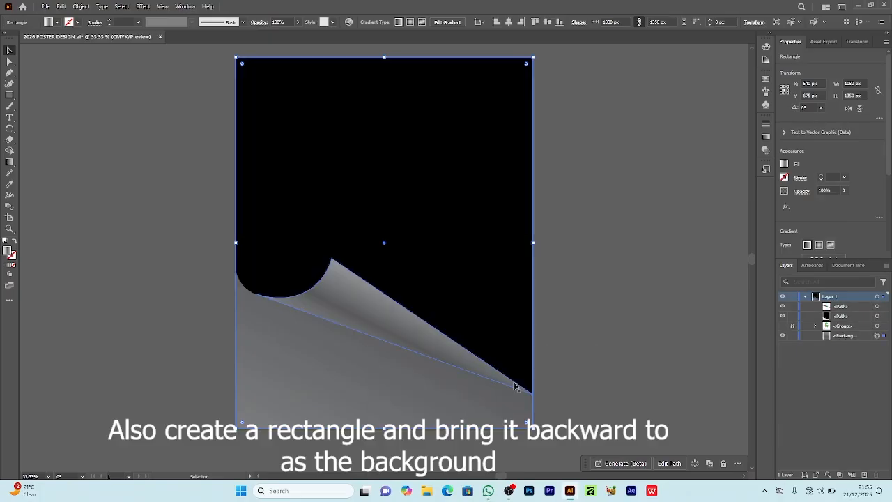
Step: Shorten the background rectangle's gradient and place it diagonally across the lower corner, with its dark middle along the fold
{"action": "key", "text": "g"}
{"action": "scroll", "coordinate": [424, 189], "scroll_direction": "up", "scroll_amount": 8}
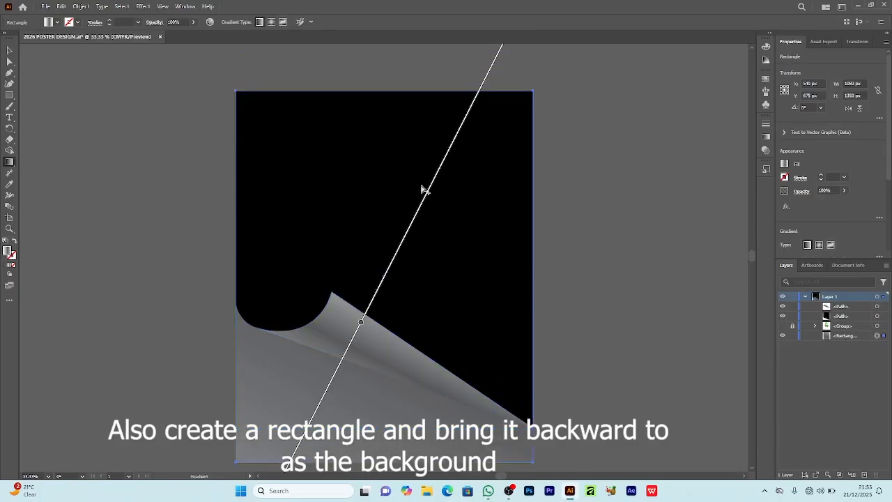
{"action": "key", "text": "ctrl+minus"}
{"action": "key", "text": "ctrl+minus"}
{"action": "key", "text": "ctrl+minus"}
{"action": "key", "text": "ctrl+minus"}
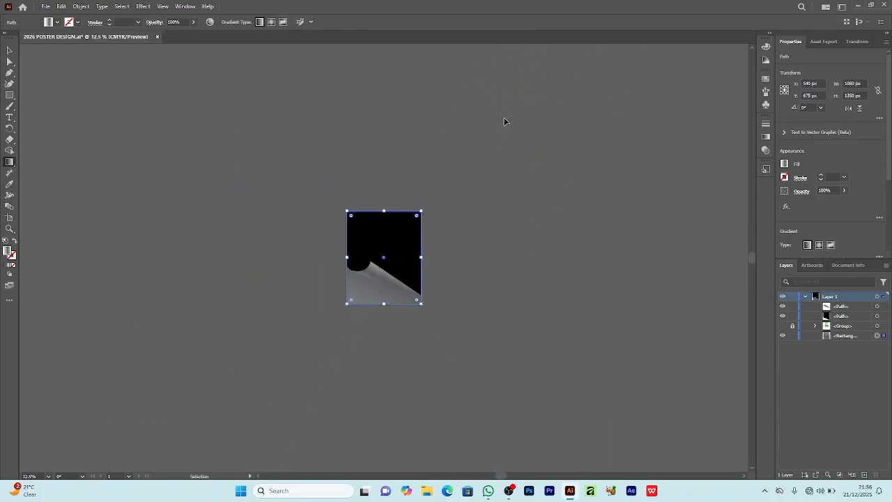
{"action": "scroll", "coordinate": [457, 120], "scroll_direction": "down", "scroll_amount": 4}
{"action": "mouse_move", "coordinate": [254, 339]}
{"action": "left_mouse_down"}
{"action": "mouse_move", "coordinate": [328, 231]}
{"action": "mouse_move", "coordinate": [353, 143]}
{"action": "left_mouse_up"}
{"action": "scroll", "coordinate": [389, 185], "scroll_direction": "up", "scroll_amount": 7}
{"action": "mouse_move", "coordinate": [518, 119]}
{"action": "left_mouse_down"}
{"action": "mouse_move", "coordinate": [398, 371]}
{"action": "mouse_move", "coordinate": [390, 372]}
{"action": "left_mouse_up"}
{"action": "scroll", "coordinate": [418, 334], "scroll_direction": "down", "scroll_amount": 9}
{"action": "key", "text": "ctrl+plus"}
{"action": "key", "text": "ctrl+plus"}
{"action": "key", "text": "ctrl+plus"}
{"action": "key", "text": "ctrl+plus"}
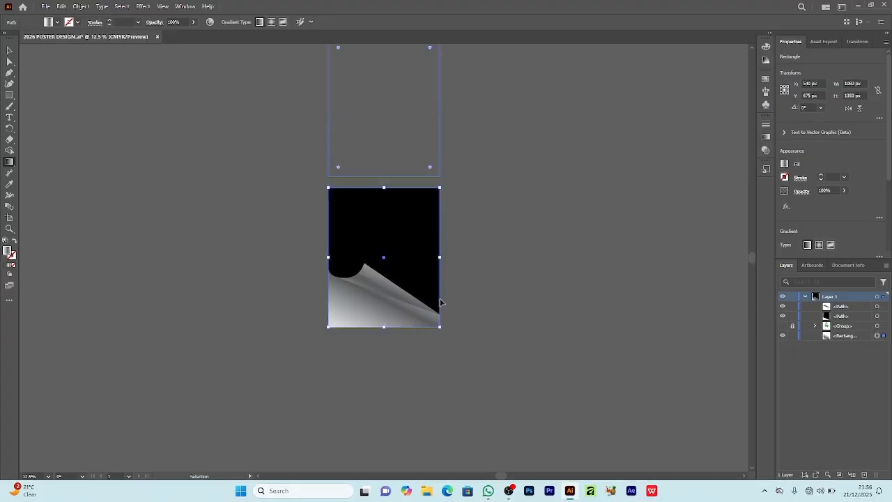
{"action": "scroll", "coordinate": [441, 299], "scroll_direction": "down", "scroll_amount": 5}
{"action": "left_click_drag", "start_coordinate": [403, 108], "coordinate": [370, 89]}
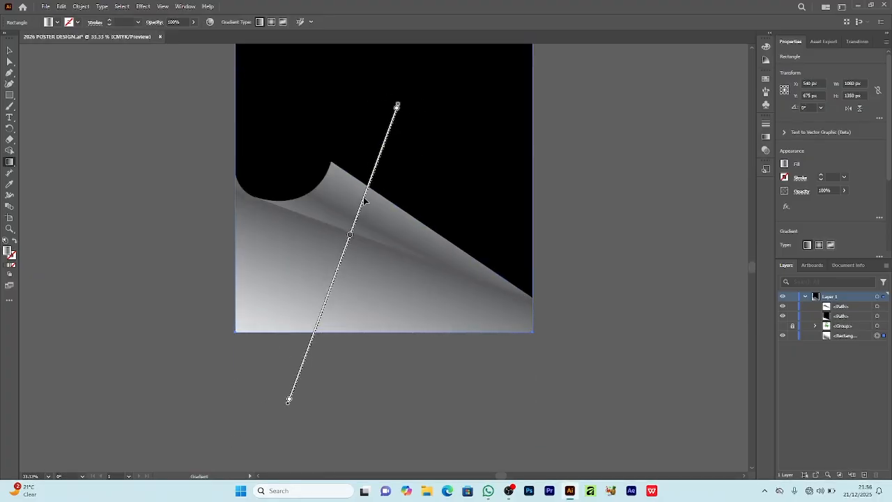
Step: Darken the middle stop of the background rectangle's gradient to near-black
{"action": "double_click", "coordinate": [350, 235]}
{"action": "mouse_move", "coordinate": [681, 260]}
{"action": "left_mouse_down"}
{"action": "mouse_move", "coordinate": [669, 283]}
{"action": "mouse_move", "coordinate": [707, 260]}
{"action": "left_mouse_up"}
{"action": "left_click", "coordinate": [883, 186]}
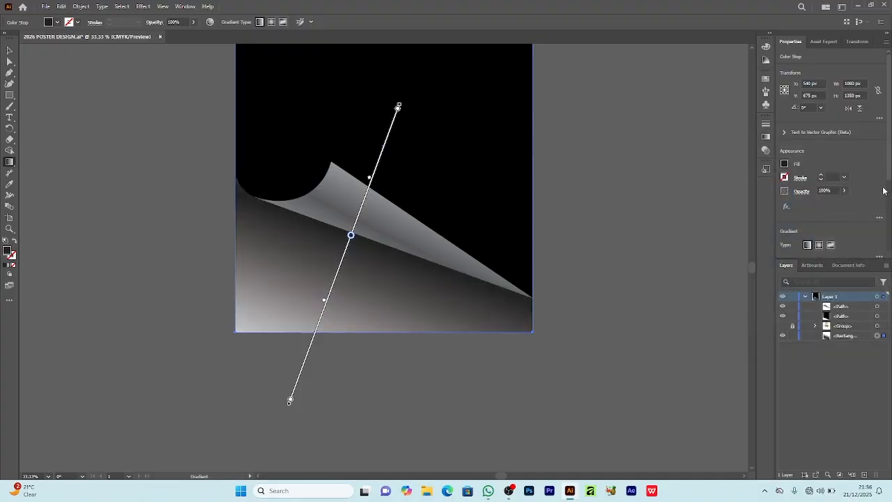
Step: Fine-tune the background gradient's position, middle stop and midpoints so the dark band narrows into a shadow beneath the curl
{"action": "left_click_drag", "start_coordinate": [342, 262], "coordinate": [351, 239]}
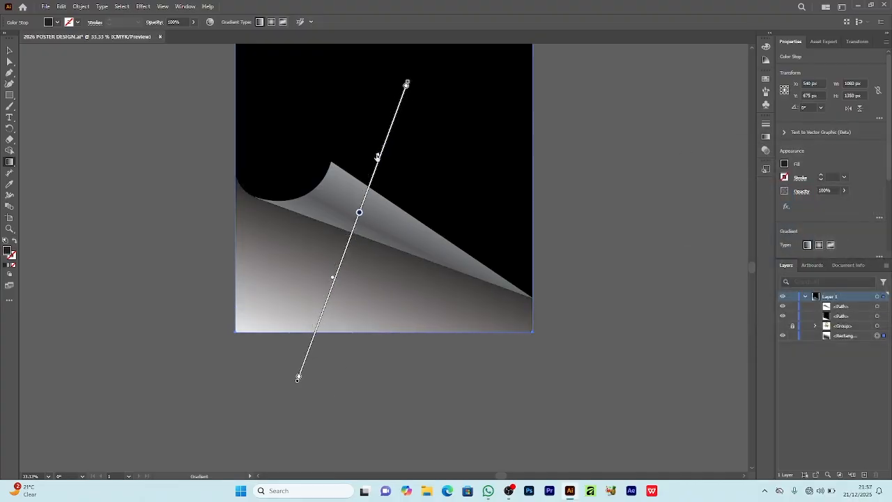
{"action": "left_click_drag", "start_coordinate": [333, 279], "coordinate": [347, 260]}
{"action": "mouse_move", "coordinate": [360, 212]}
{"action": "left_mouse_down"}
{"action": "mouse_move", "coordinate": [347, 247]}
{"action": "mouse_move", "coordinate": [354, 234]}
{"action": "left_mouse_up"}
{"action": "mouse_move", "coordinate": [412, 79]}
{"action": "left_mouse_down"}
{"action": "mouse_move", "coordinate": [418, 83]}
{"action": "mouse_move", "coordinate": [415, 75]}
{"action": "left_mouse_up"}
{"action": "left_click_drag", "start_coordinate": [353, 232], "coordinate": [355, 226]}
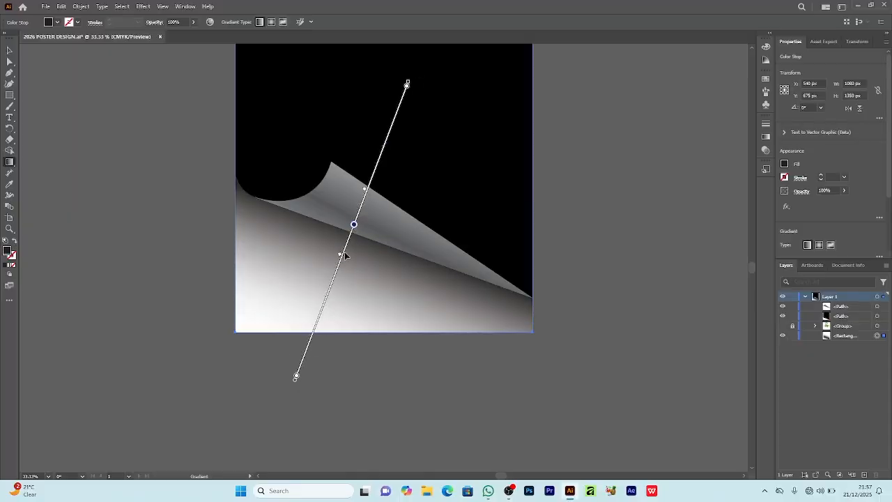
{"action": "left_click_drag", "start_coordinate": [340, 259], "coordinate": [342, 249]}
Step: Set the background gradient's middle stop to color #282828 and deselect the rectangle
{"action": "scroll", "coordinate": [407, 189], "scroll_direction": "up", "scroll_amount": 1}
{"action": "double_click", "coordinate": [354, 258]}
{"action": "double_click", "coordinate": [8, 251]}
{"action": "left_click_drag", "start_coordinate": [679, 285], "coordinate": [675, 281]}
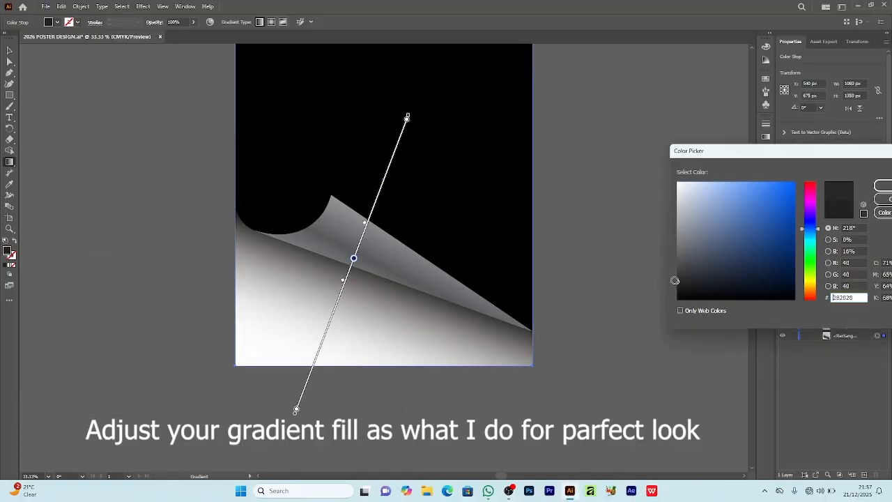
{"action": "left_click", "coordinate": [883, 185]}
{"action": "scroll", "coordinate": [581, 215], "scroll_direction": "up", "scroll_amount": 2}
{"action": "key", "text": "v"}
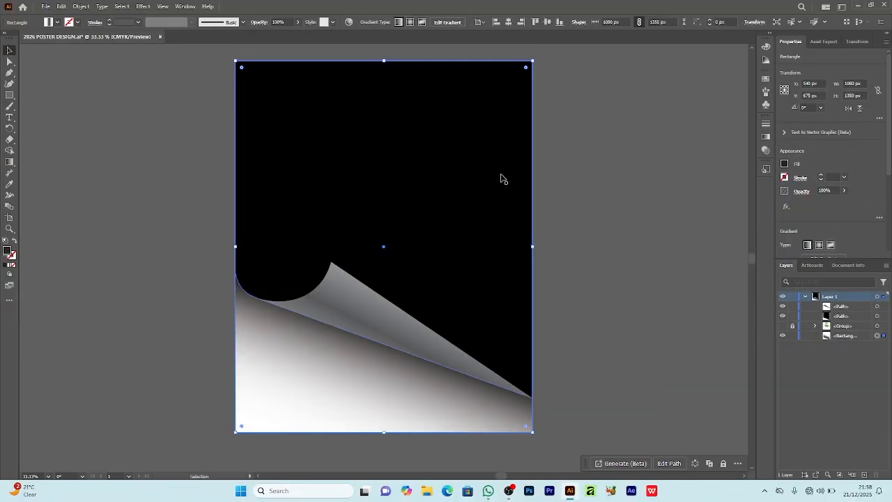
{"action": "left_click", "coordinate": [549, 210]}
{"action": "scroll", "coordinate": [548, 210], "scroll_direction": "up", "scroll_amount": 1}
{"action": "scroll", "coordinate": [543, 212], "scroll_direction": "down", "scroll_amount": 1}
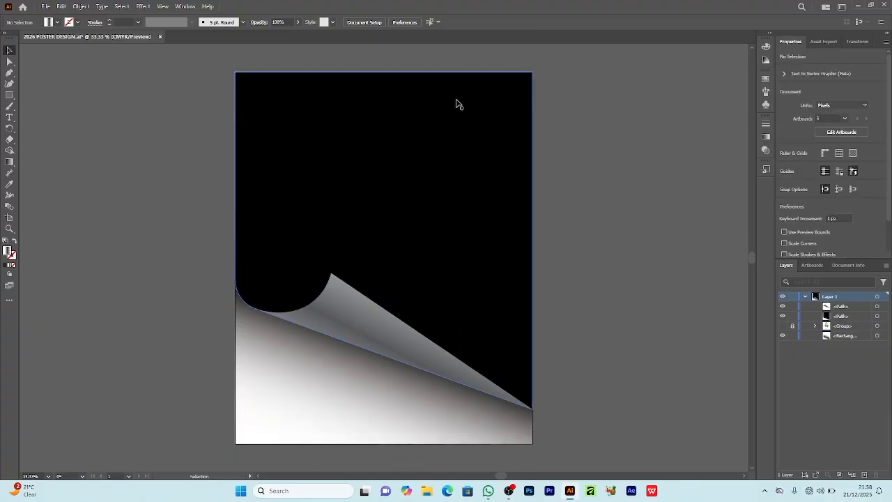
Step: Copy the black page shape and paste the duplicate in place in front of it
{"action": "left_click", "coordinate": [317, 124]}
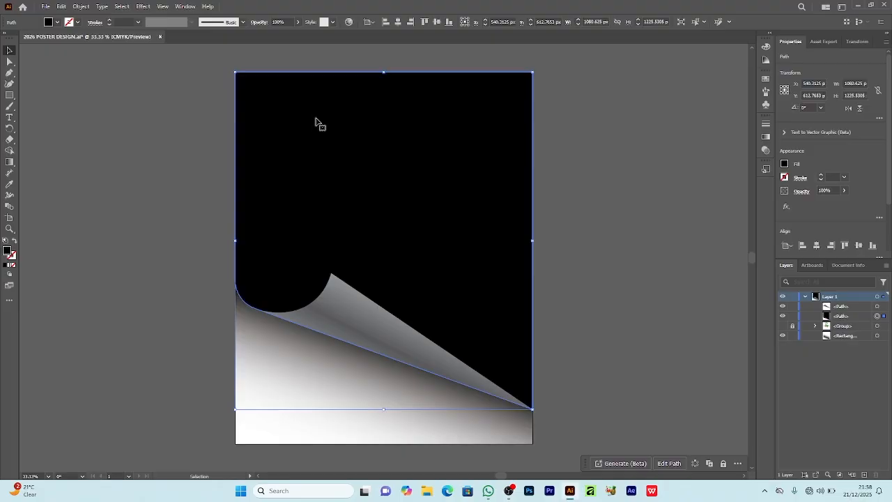
{"action": "key", "text": "ctrl+c"}
{"action": "key", "text": "ctrl+f"}
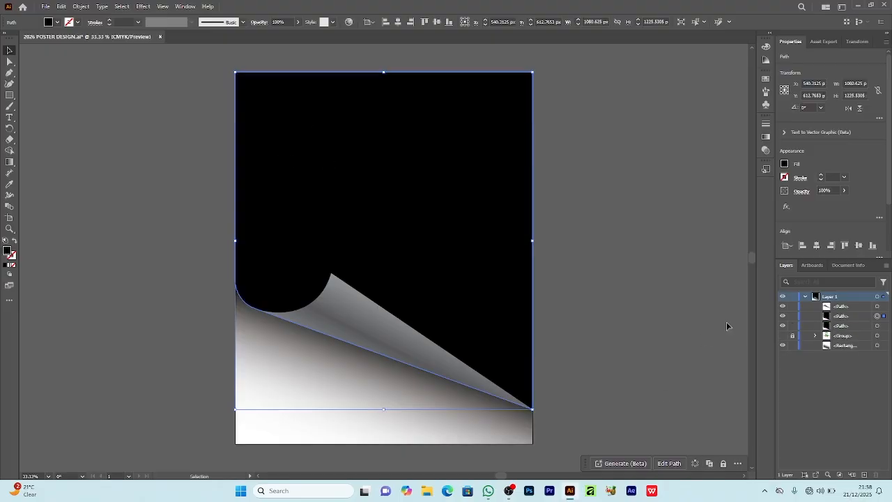
Step: Show the hidden artwork group and move it to the top of Layer 1
{"action": "left_click", "coordinate": [782, 337]}
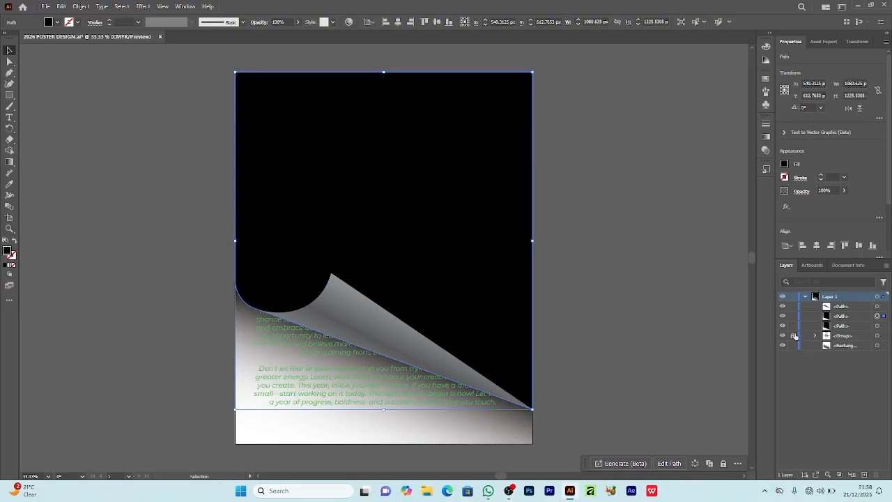
{"action": "left_click", "coordinate": [854, 337]}
{"action": "left_click_drag", "start_coordinate": [850, 313], "coordinate": [828, 312]}
{"action": "left_click", "coordinate": [574, 313]}
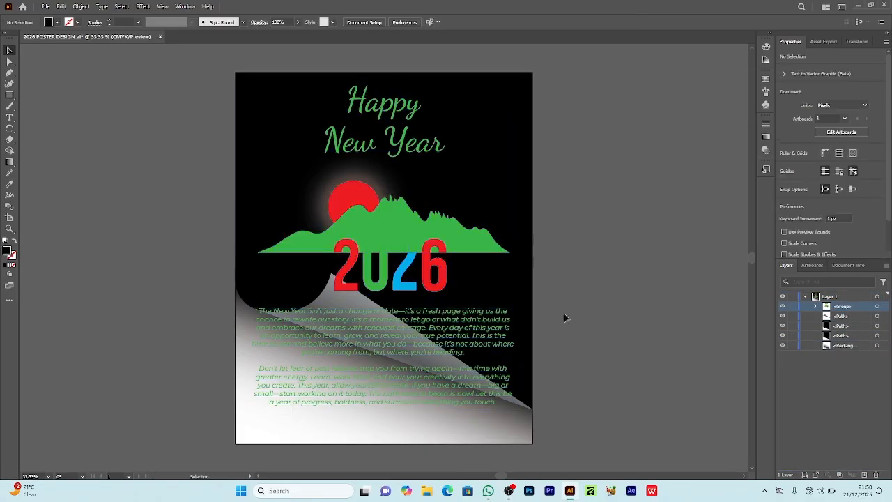
Step: Clip the artwork group with the black shape's copy and move the clip group beneath the page curl
{"action": "left_click", "coordinate": [849, 328]}
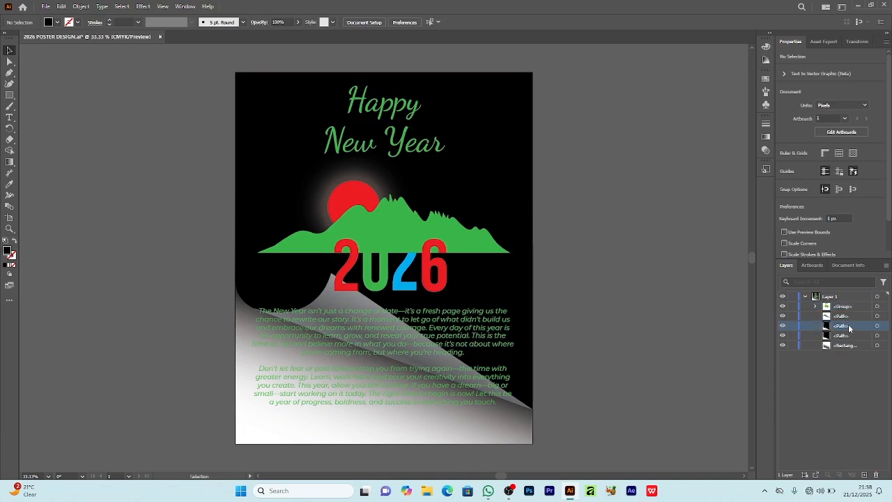
{"action": "left_click_drag", "start_coordinate": [856, 329], "coordinate": [851, 307]}
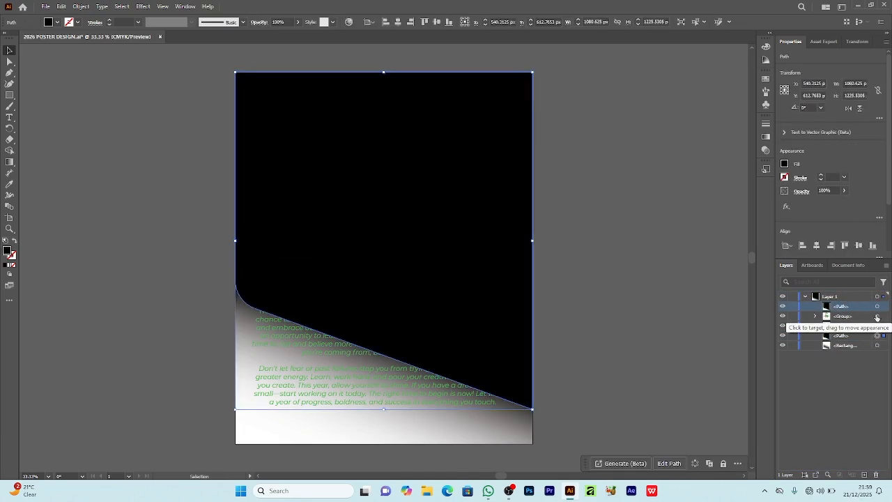
{"action": "left_click", "coordinate": [849, 316], "text": "shift"}
{"action": "right_click", "coordinate": [445, 227]}
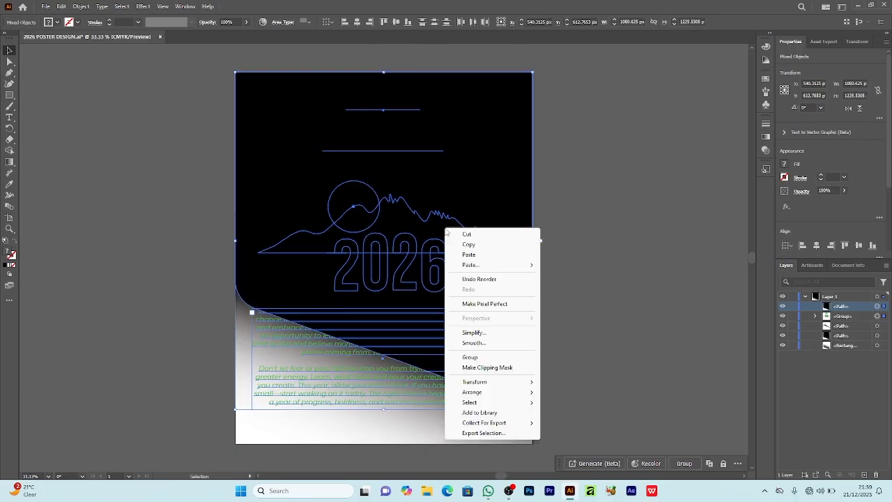
{"action": "left_click", "coordinate": [467, 367]}
{"action": "mouse_move", "coordinate": [844, 306]}
{"action": "left_mouse_down"}
{"action": "mouse_move", "coordinate": [850, 327]}
{"action": "mouse_move", "coordinate": [841, 316]}
{"action": "left_mouse_up"}
{"action": "left_click", "coordinate": [672, 296]}
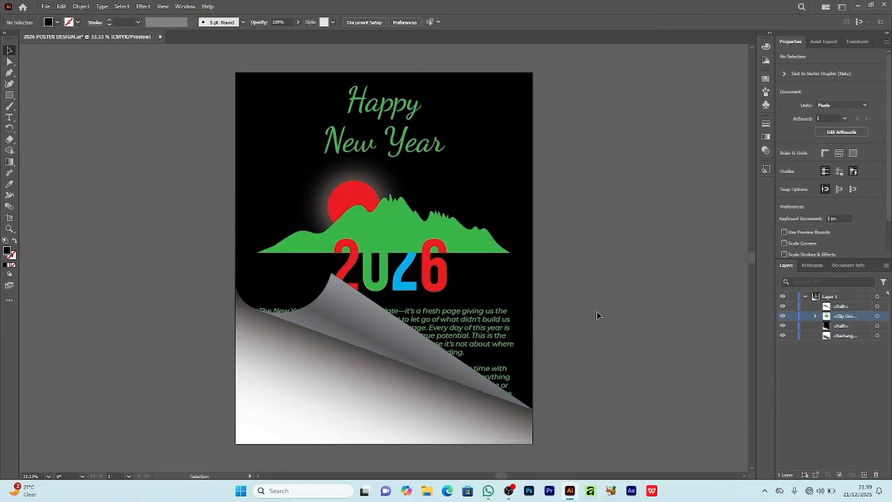
Step: Examine the page curl and the clipped message text up close, along with the overall poster composition
{"action": "scroll", "coordinate": [597, 310], "scroll_direction": "down", "scroll_amount": 3}
{"action": "key", "text": "ctrl+equal"}
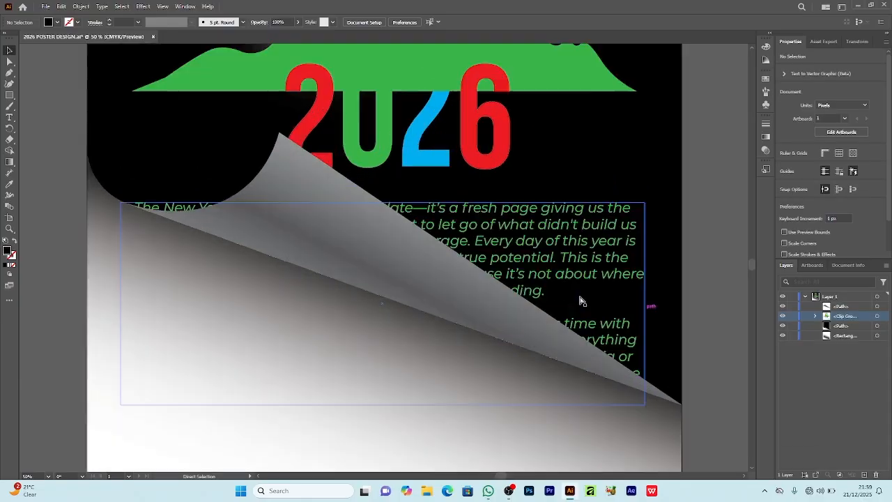
{"action": "left_click", "coordinate": [655, 347]}
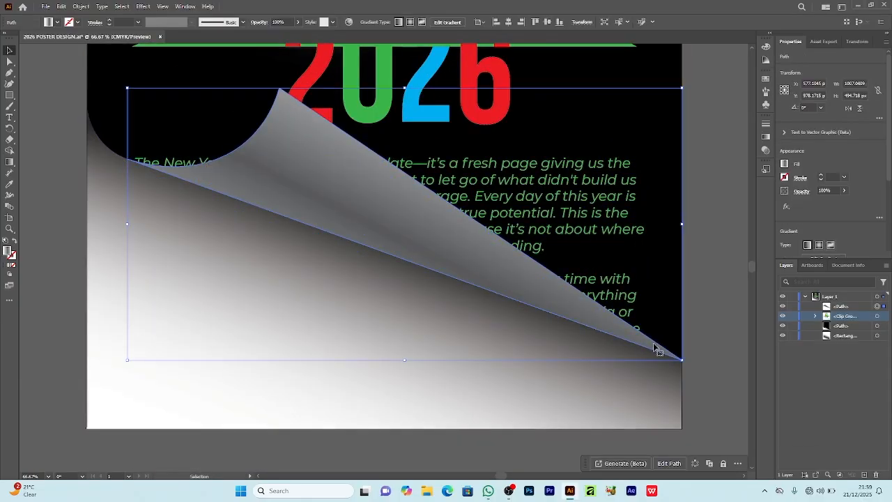
{"action": "left_click", "coordinate": [711, 294]}
{"action": "scroll", "coordinate": [710, 294], "scroll_direction": "up", "scroll_amount": 3}
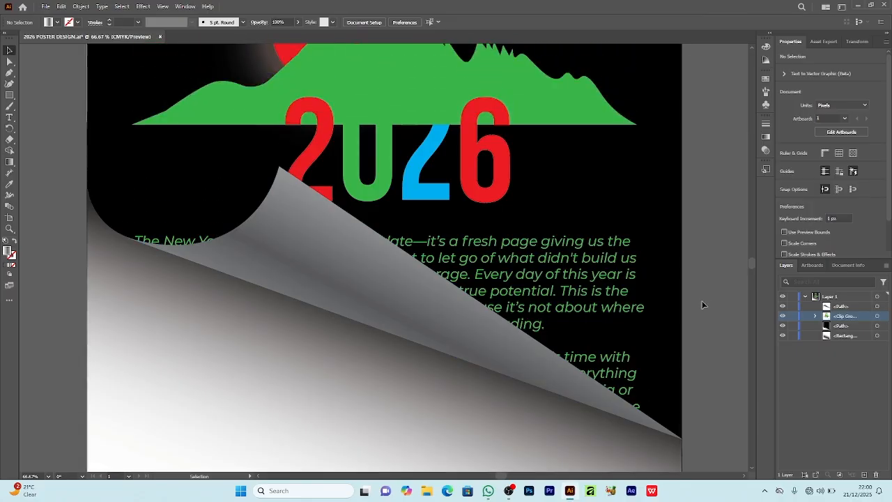
{"action": "key", "text": "ctrl+minus"}
{"action": "key", "text": "ctrl+minus"}
{"action": "key", "text": "ctrl+minus"}
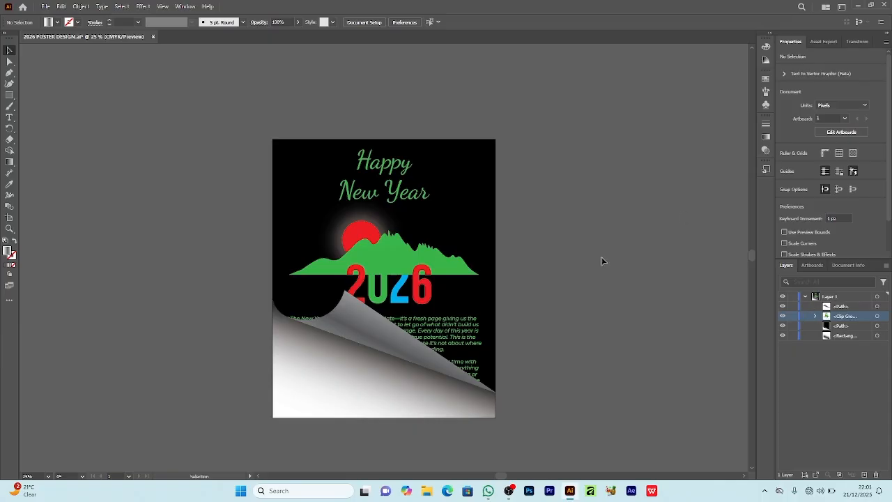
{"action": "scroll", "coordinate": [601, 263], "scroll_direction": "down", "scroll_amount": 1}
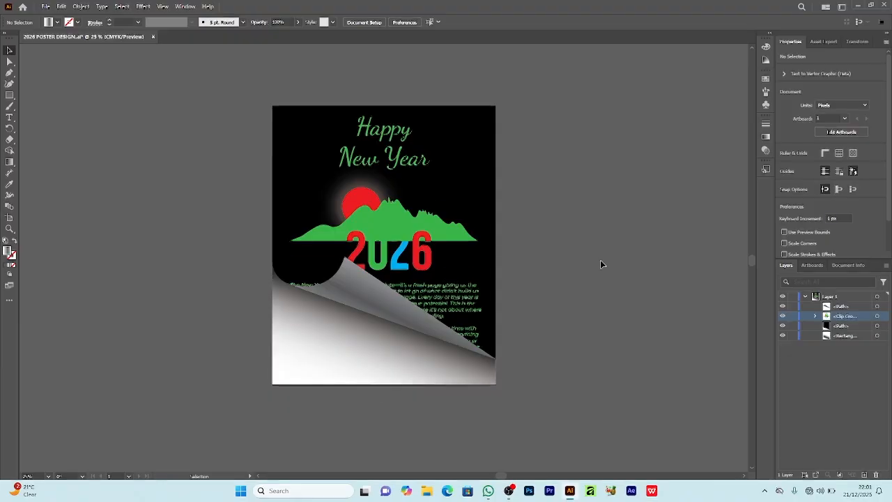
Step: Export the poster as a PNG named 2026 POSTER DESIGN to Downloads, at Screen (72 ppi) resolution with a transparent background
{"action": "left_click", "coordinate": [43, 7]}
{"action": "mouse_move", "coordinate": [77, 209]}
{"action": "left_click", "coordinate": [216, 216]}
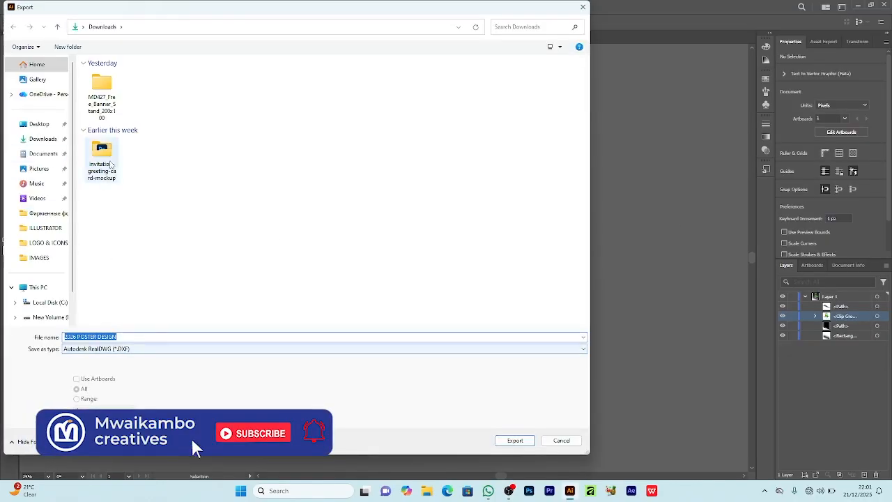
{"action": "left_click", "coordinate": [46, 140]}
{"action": "left_click", "coordinate": [127, 349]}
{"action": "left_click", "coordinate": [120, 403]}
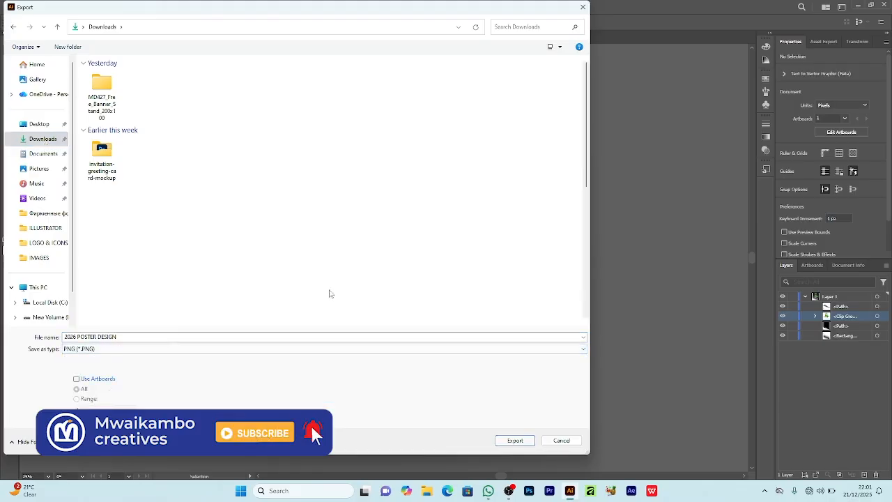
{"action": "left_click", "coordinate": [515, 439]}
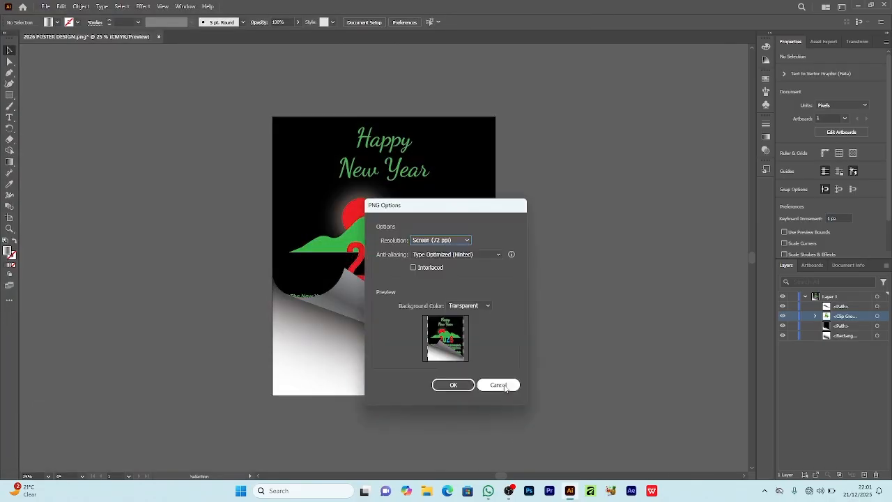
{"action": "left_click", "coordinate": [463, 385]}
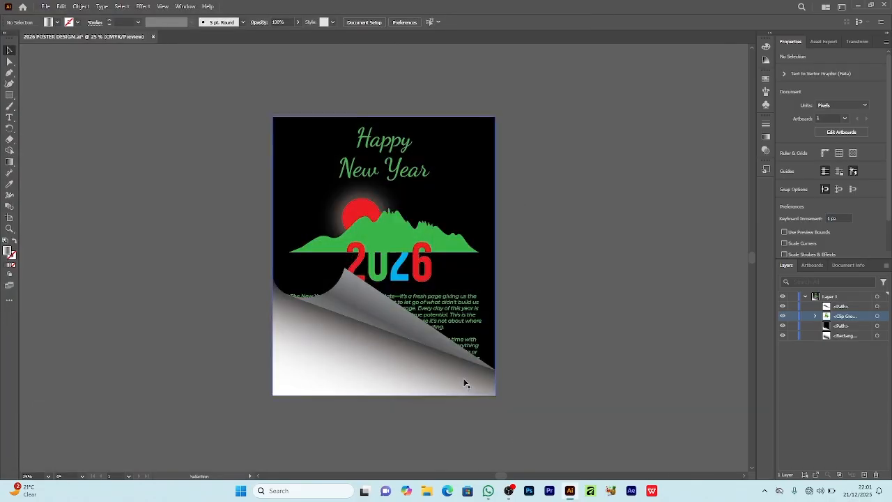